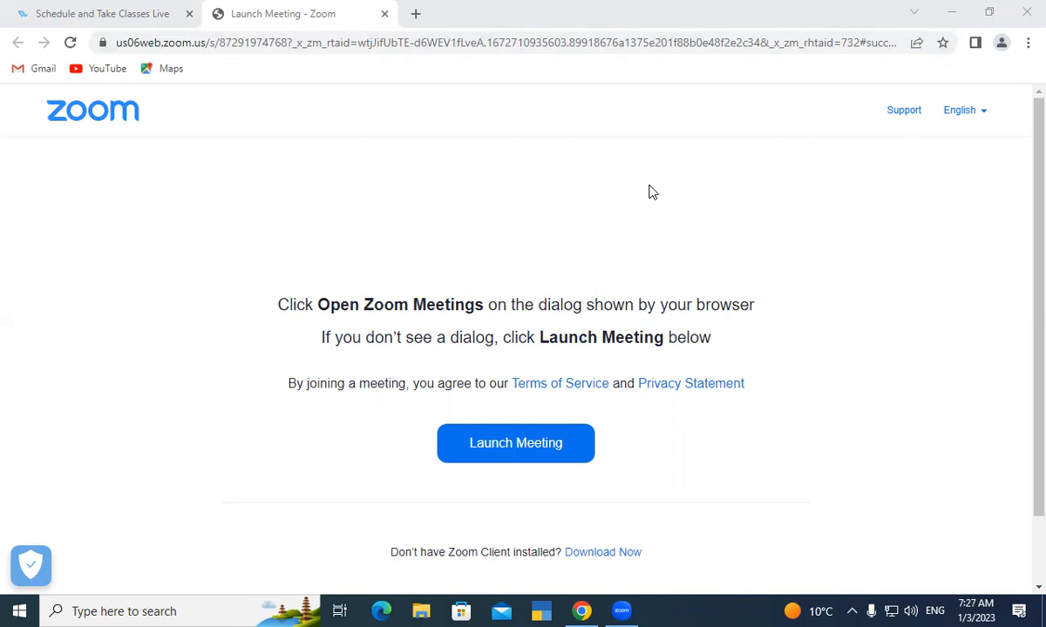
- Launch Microsoft Access and create a blank desktop database with the suggested file name
key(super+r)
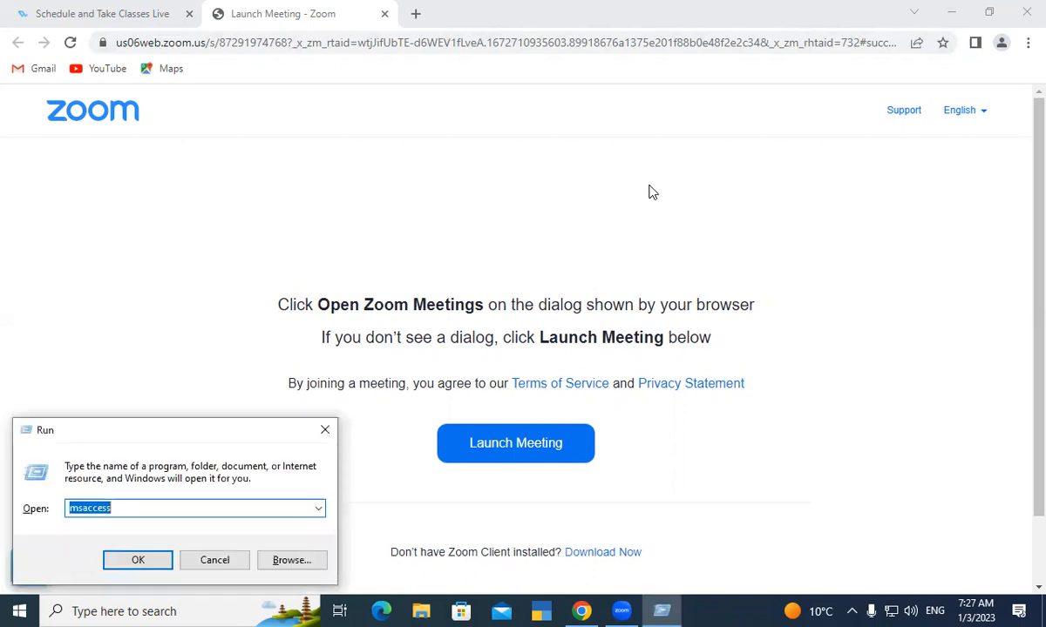
key(Return)
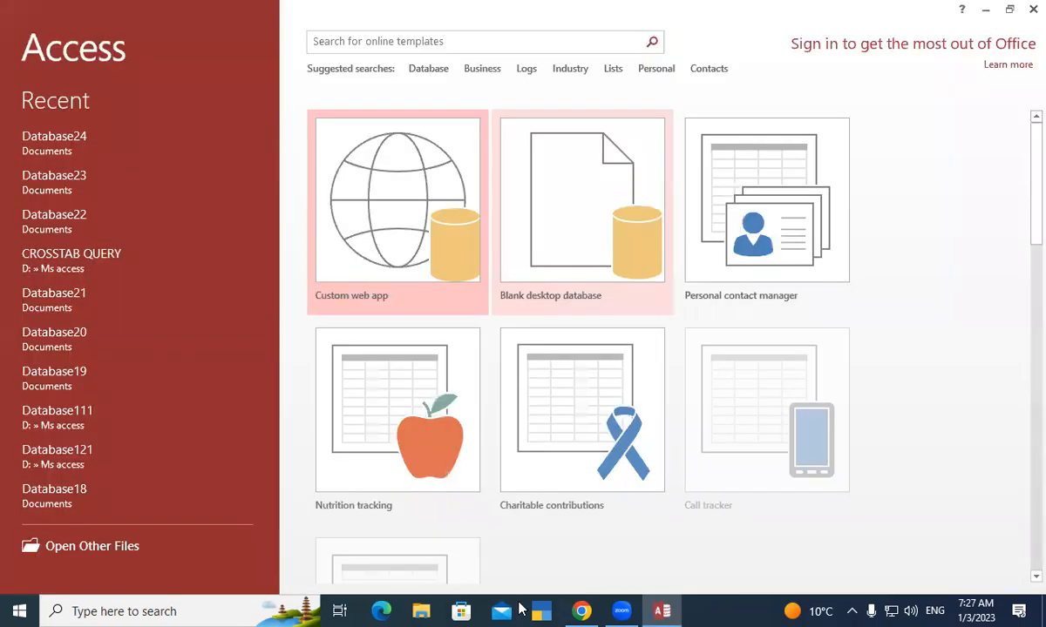
click(560, 199)
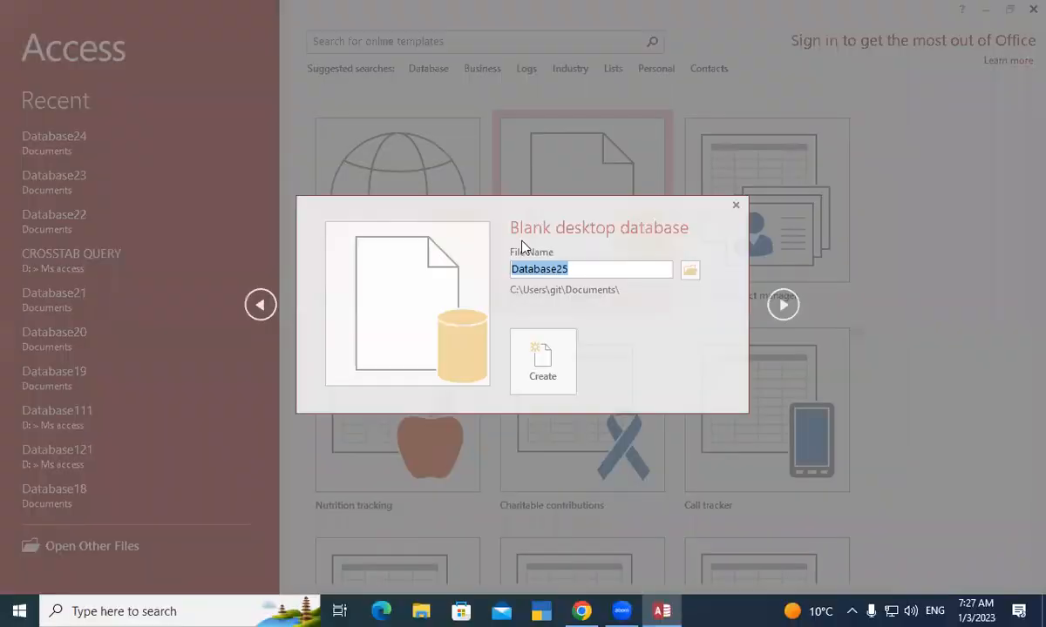
click(537, 357)
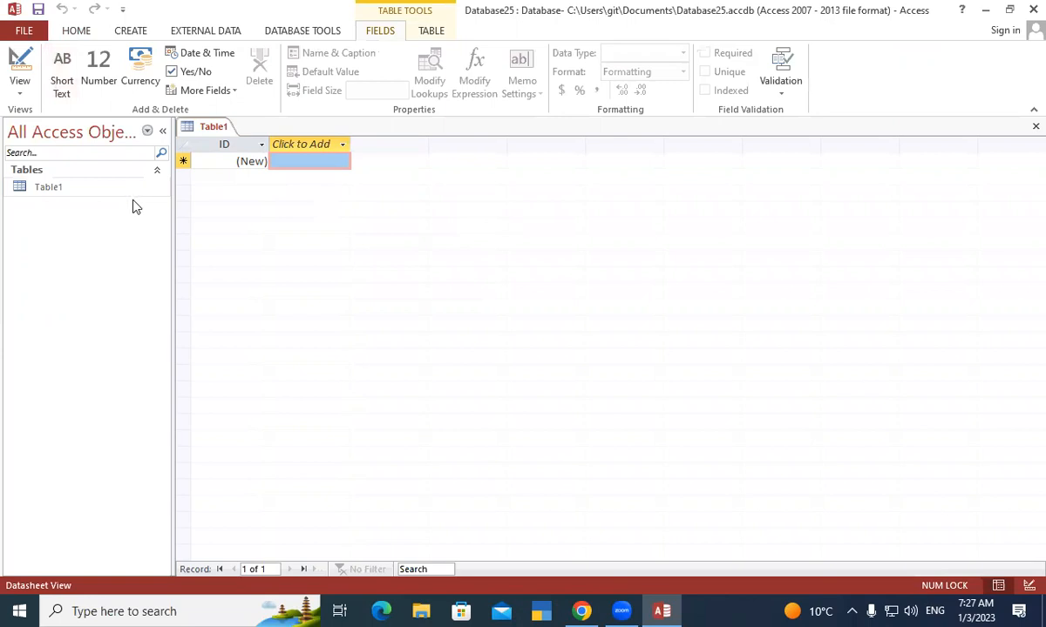
- Switch the new table to Design View, saving it under the name Table1
right_click(206, 127)
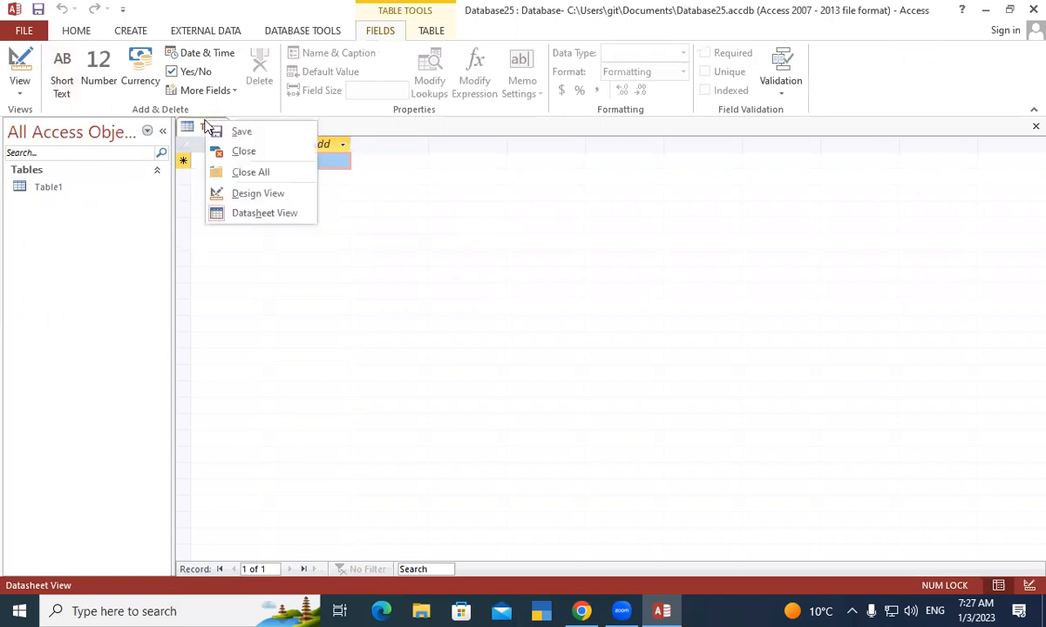
click(257, 193)
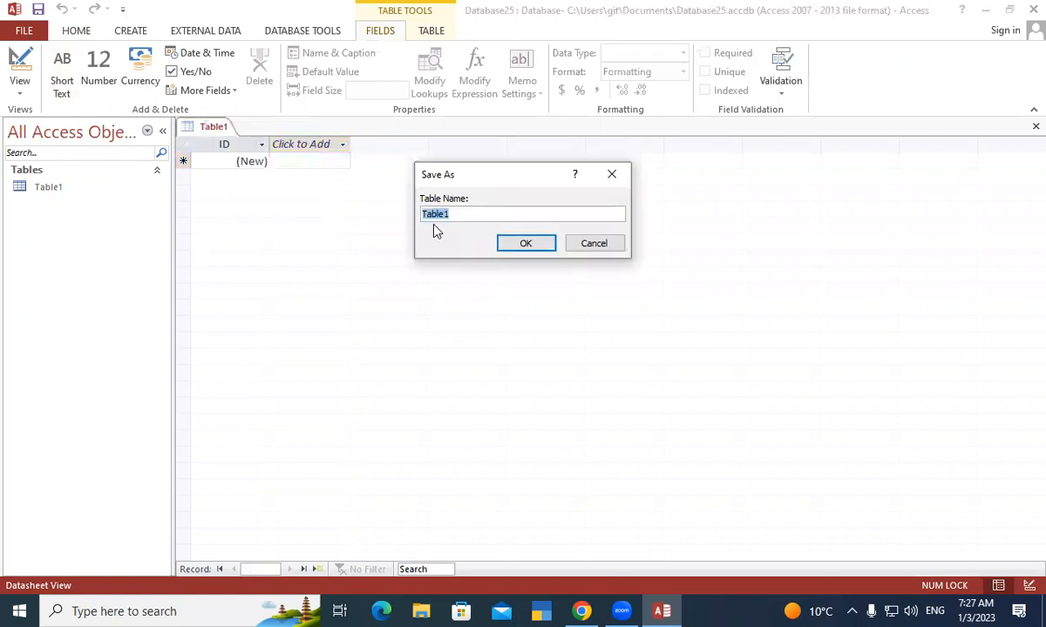
click(525, 245)
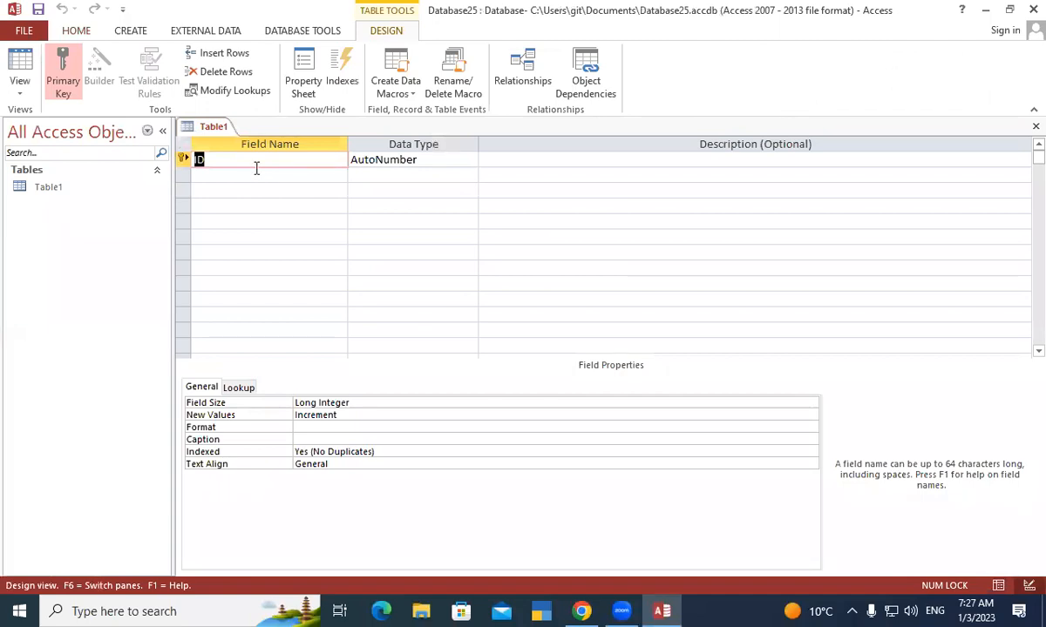
- Keep the ID field as AutoNumber and add a Student Name field of type Short Text below it
key(Tab)
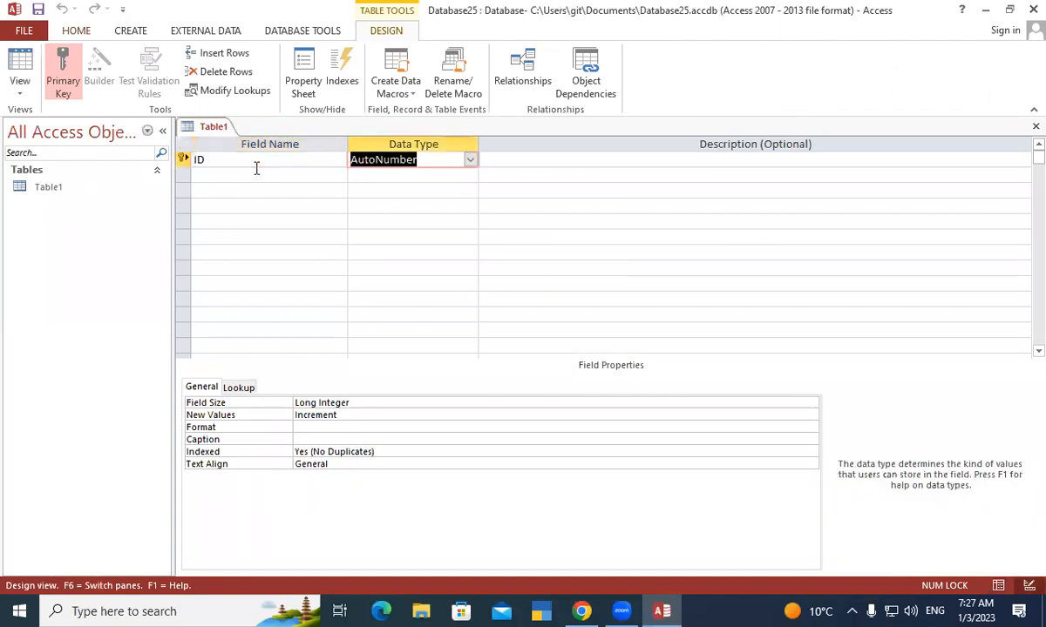
key(Tab)
key(Tab)
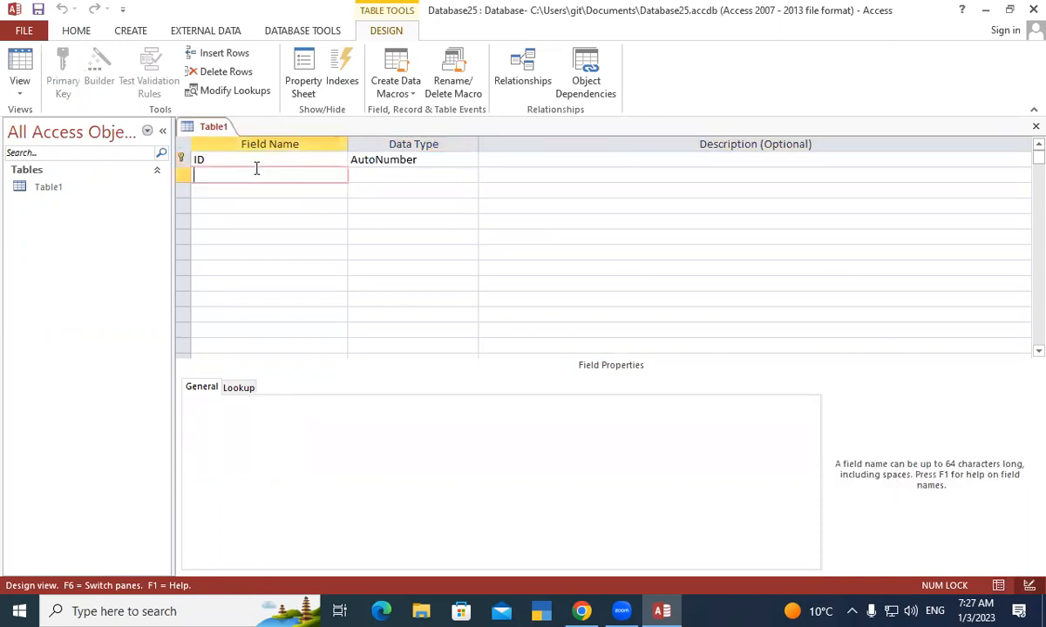
text(Student Name)
key(Tab)
key(Tab)
key(Tab)
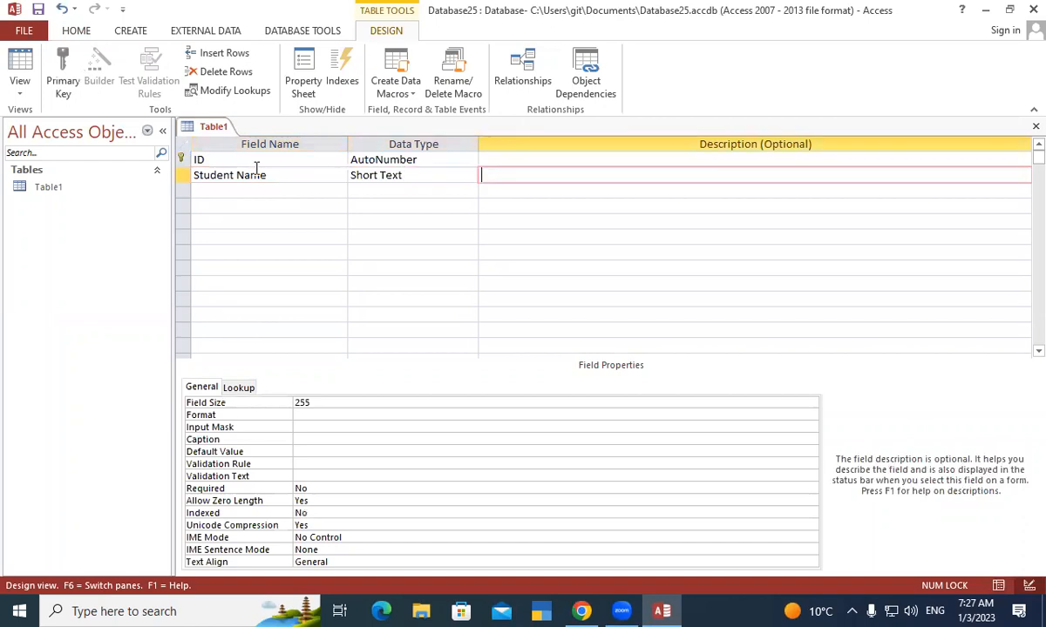
- Add an Address field of type Short Text below the Student Name field
text(Ad)
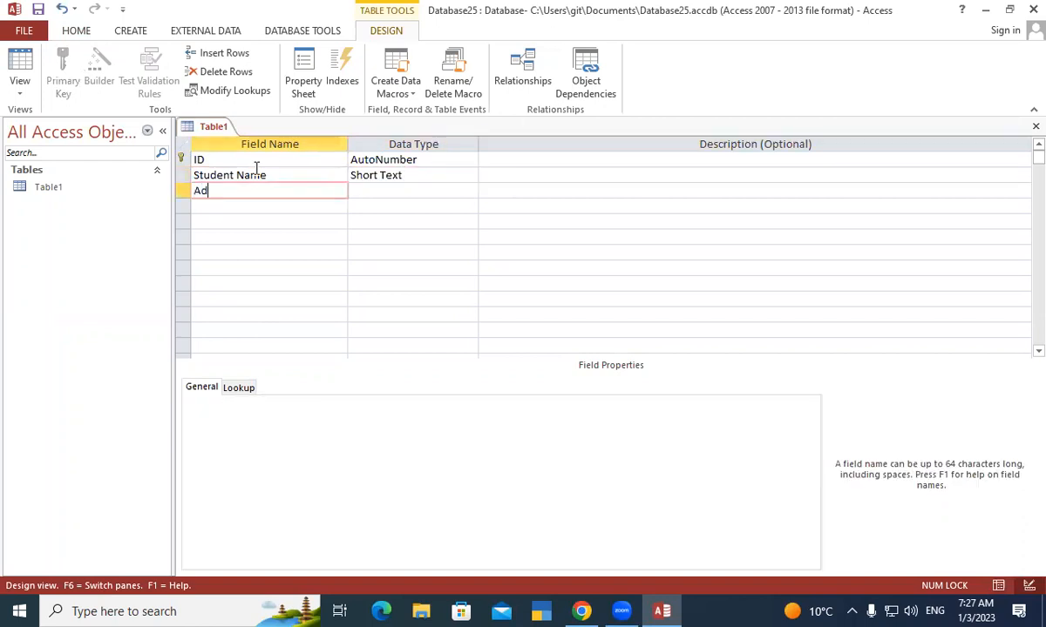
text(dress)
key(Tab)
key(Tab)
key(Tab)
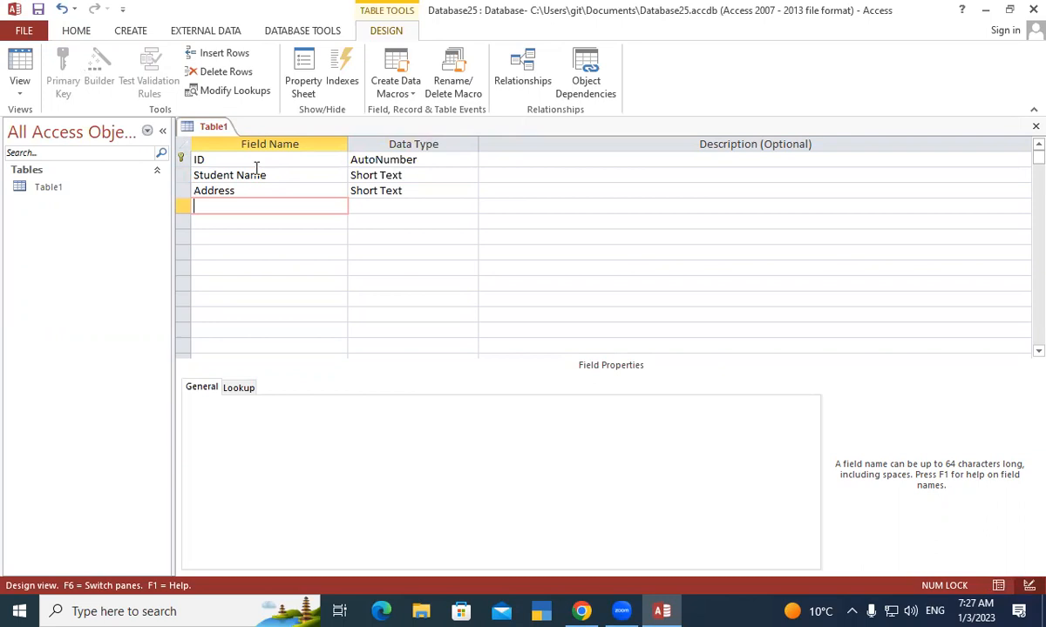
- Save the table design and show Table1 in Datasheet View
right_click(209, 129)
click(230, 140)
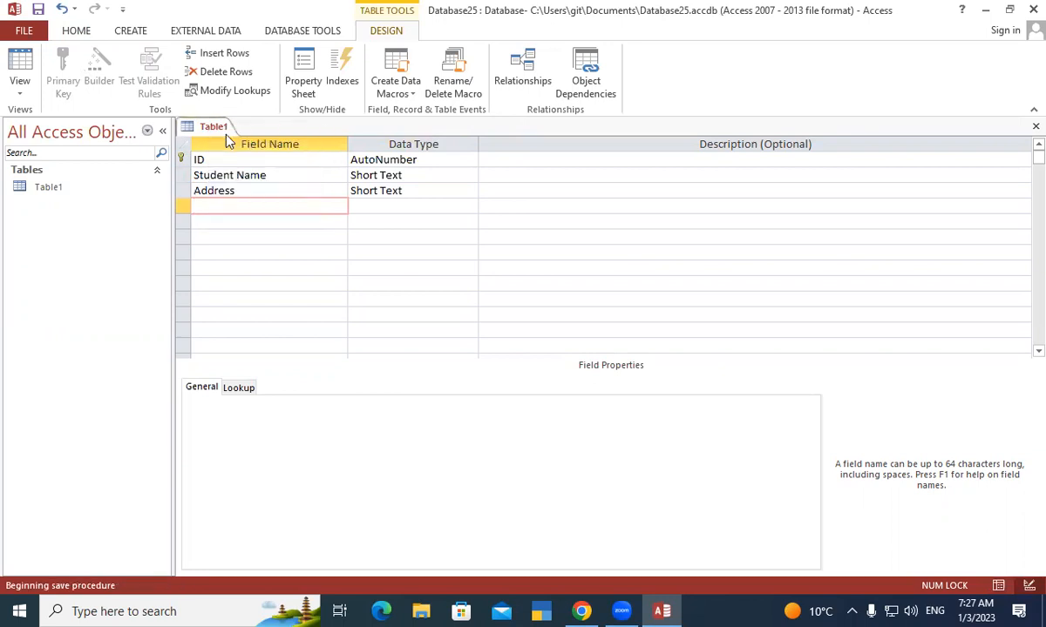
right_click(215, 124)
click(214, 129)
right_click(216, 129)
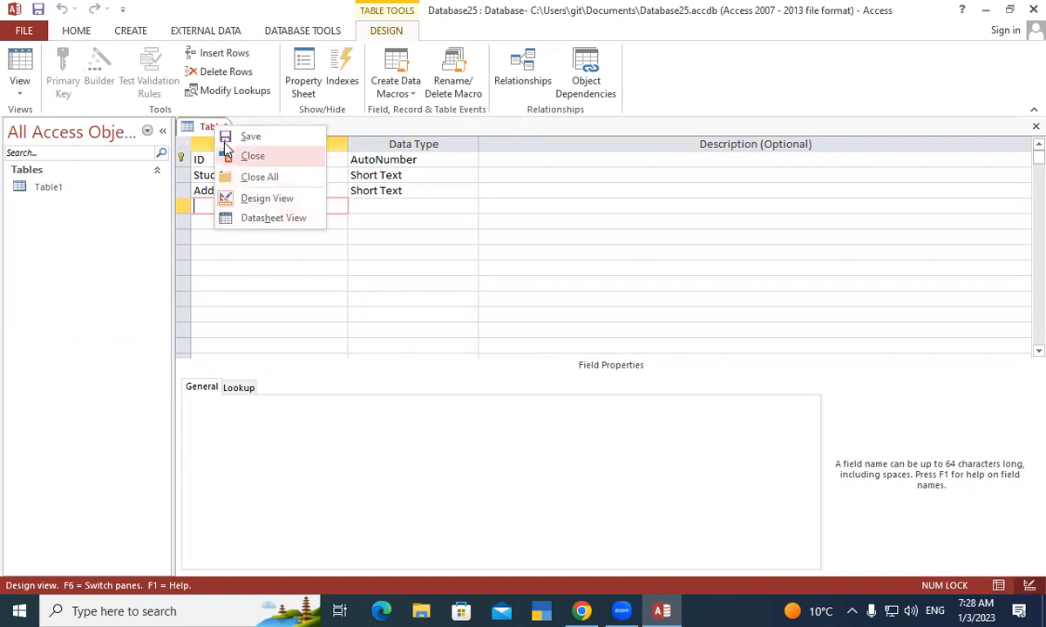
click(290, 219)
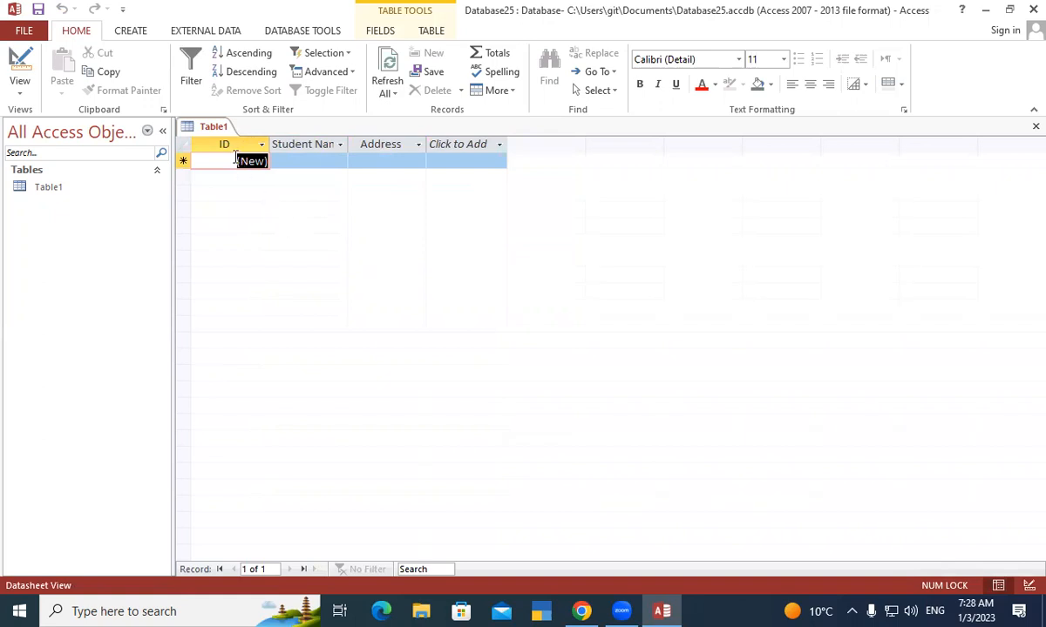
- Widen the Student Name column to fit its heading and enter the first record with the student's name and the town Padrauna as address
drag(349, 145, 370, 147)
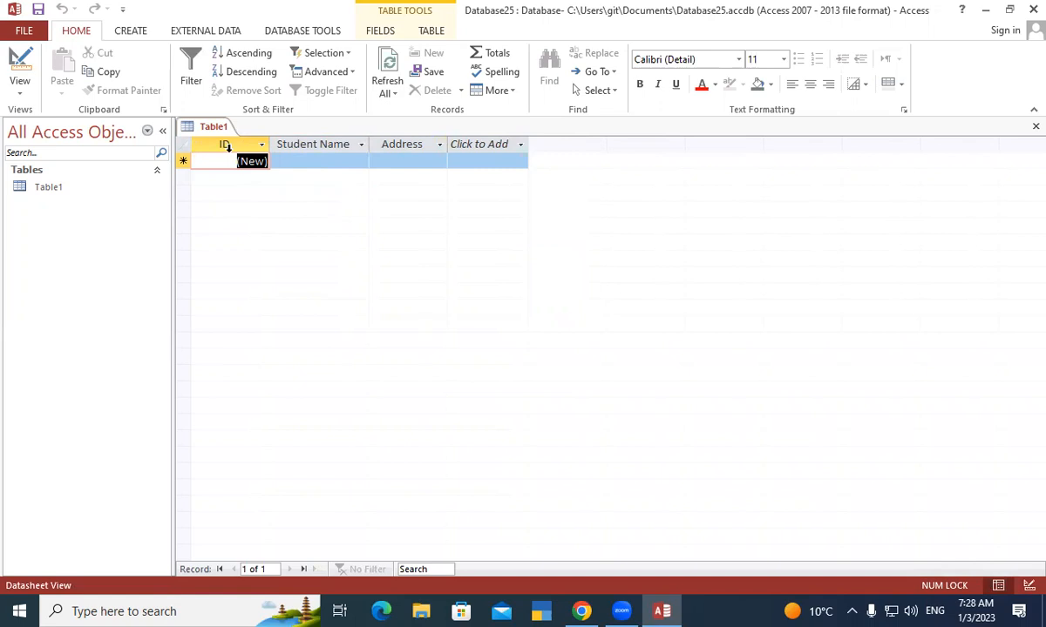
key(Tab)
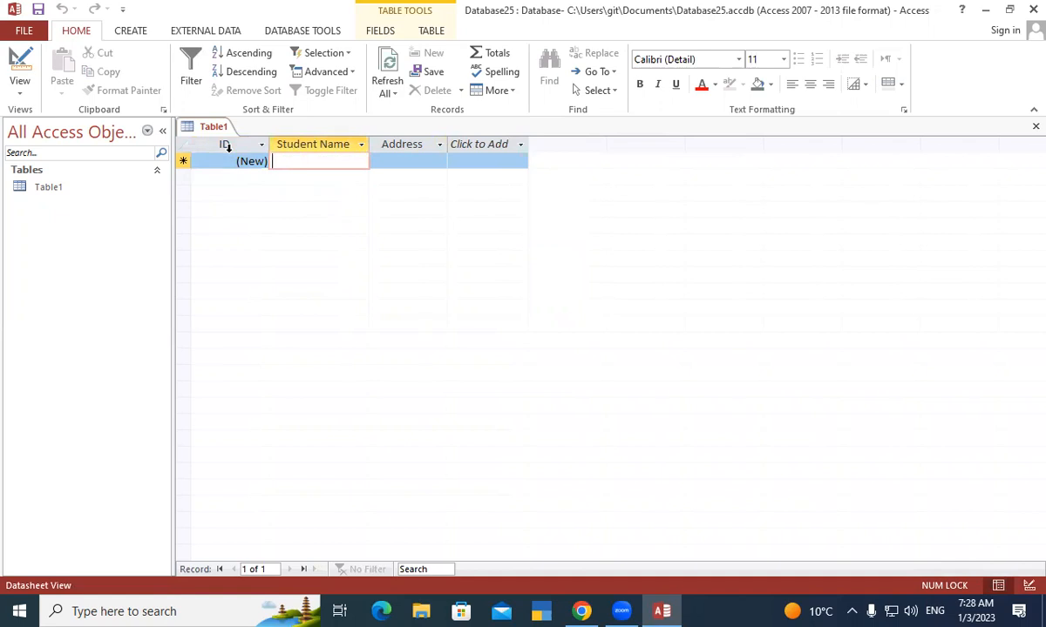
text(r)
key(BackSpace)
text(Rahul)
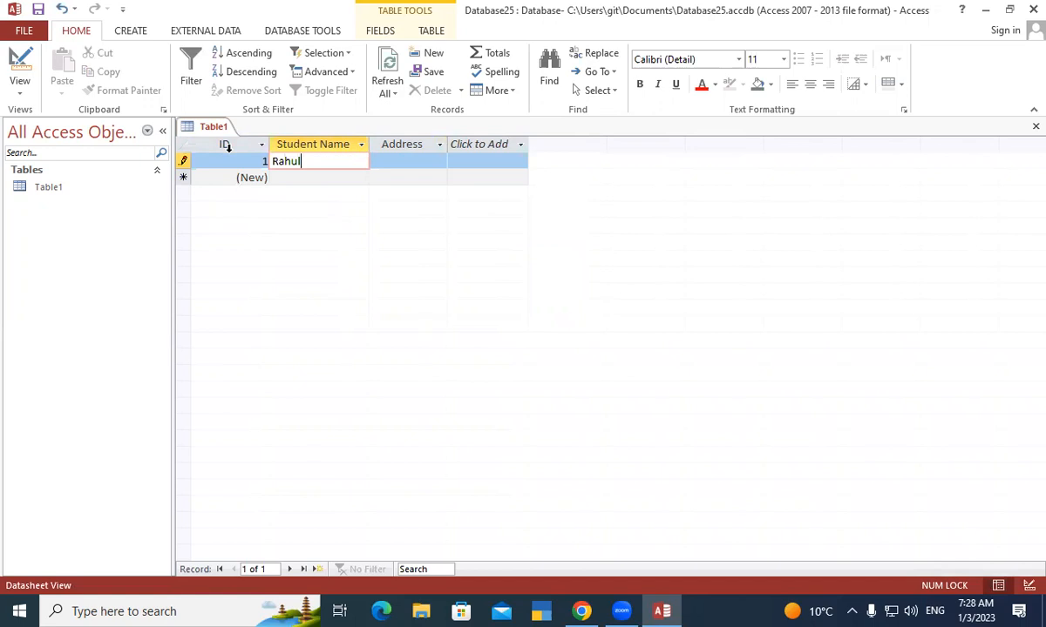
key(Tab)
text(Pa)
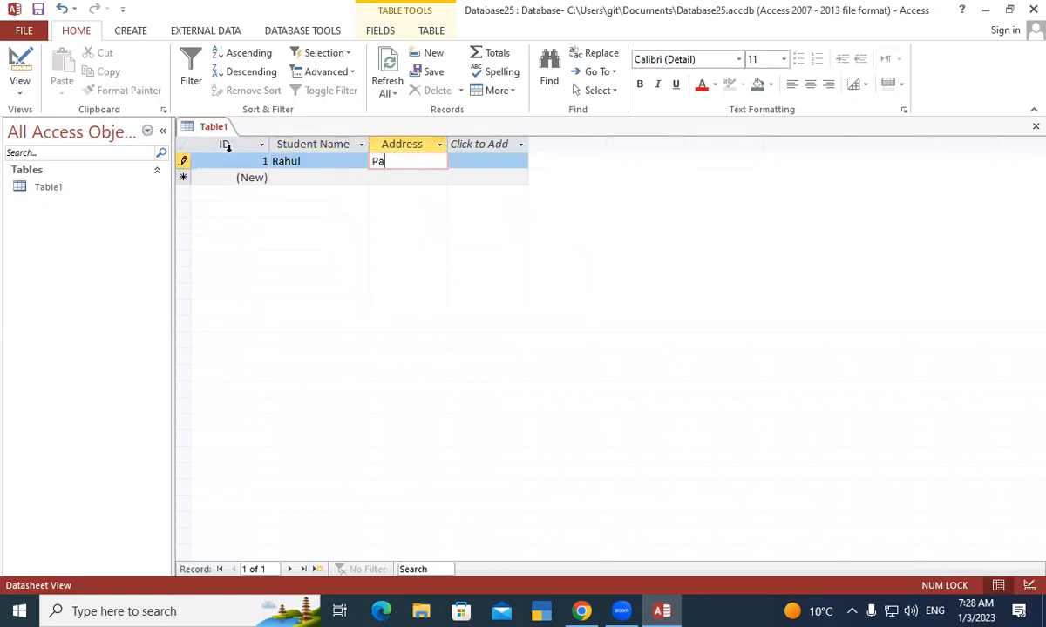
text(drauna)
key(Tab)
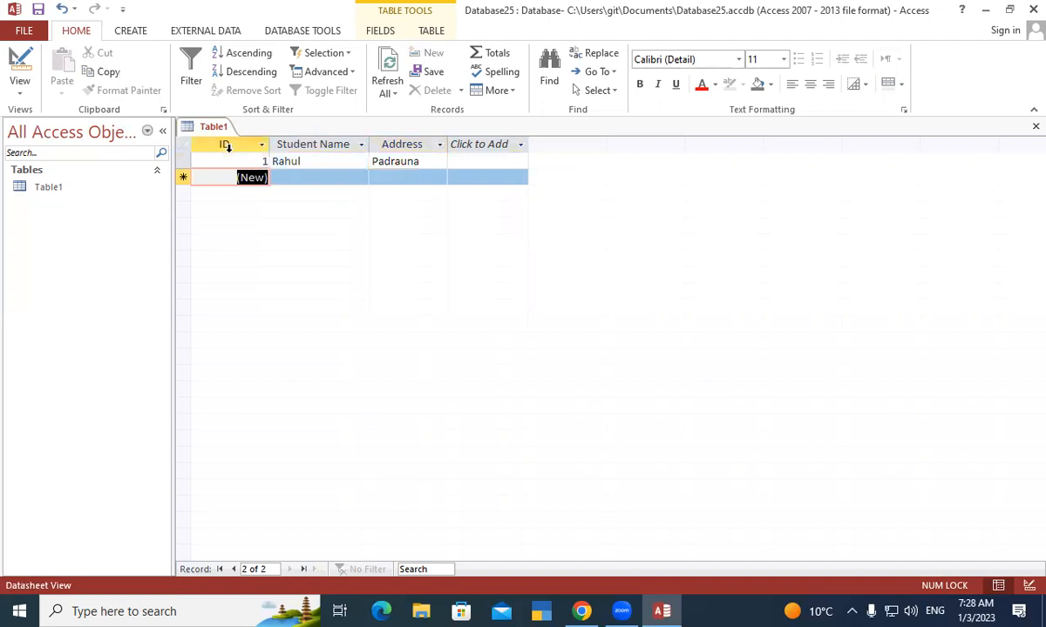
- Enter the second record with the student's name and the town Ramkola as address
key(Tab)
text(Pra)
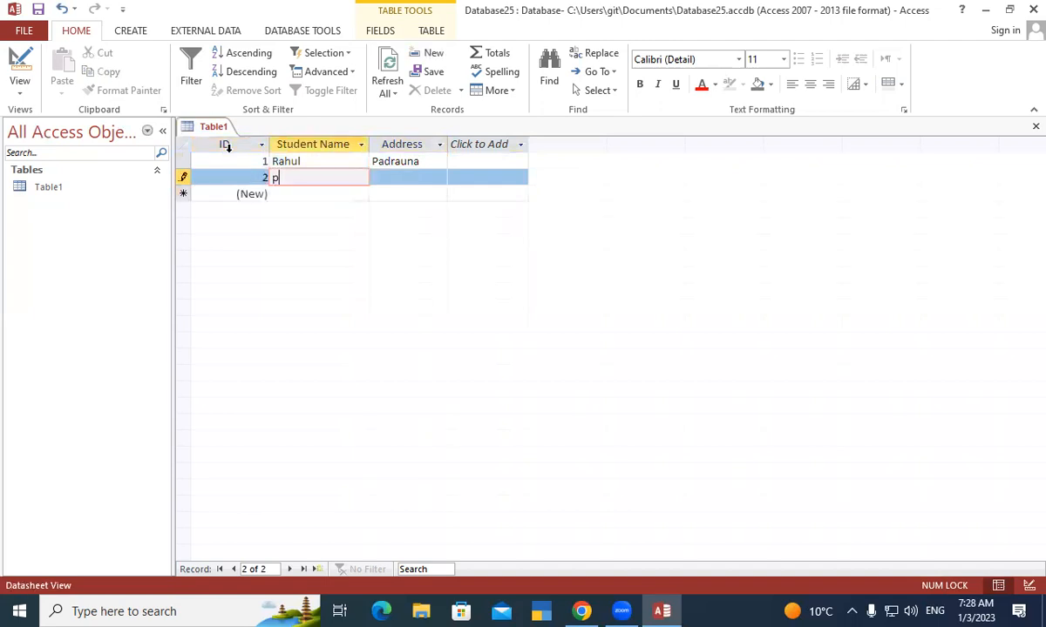
text(deep)
key(Tab)
text(Ra)
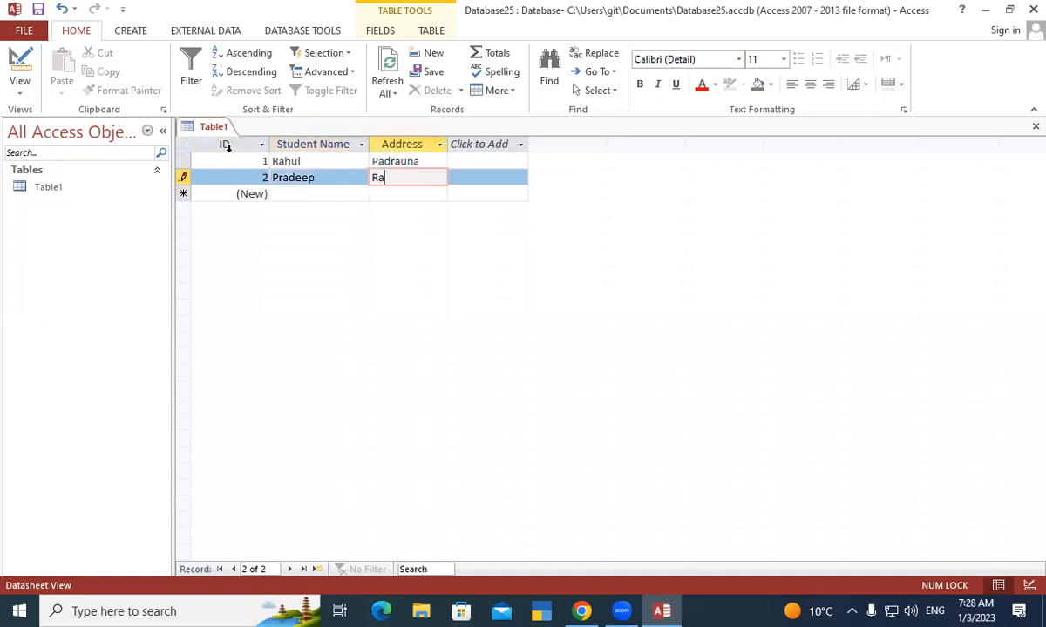
text(mkola)
key(Tab)
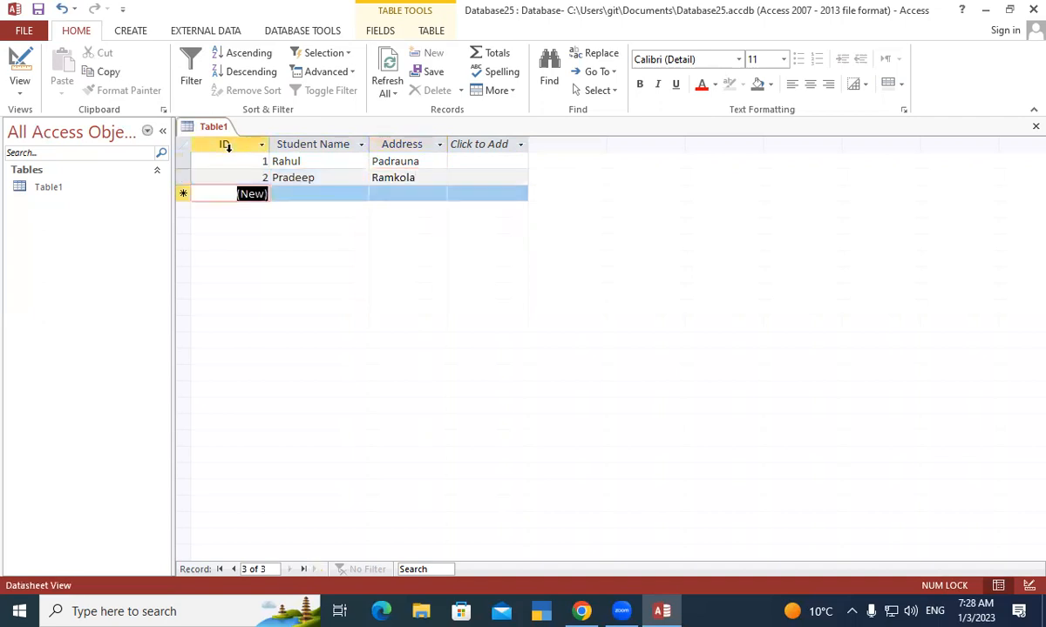
- Enter the third record with the student's name and the town Padrauna as address
key(Tab)
text(Ch)
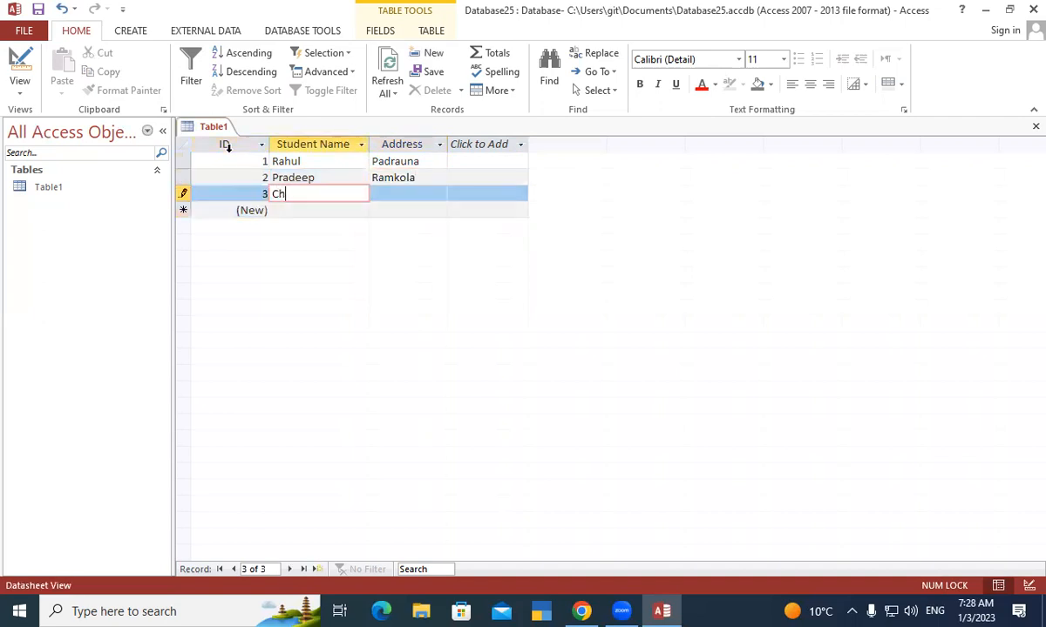
text(andan)
key(Tab)
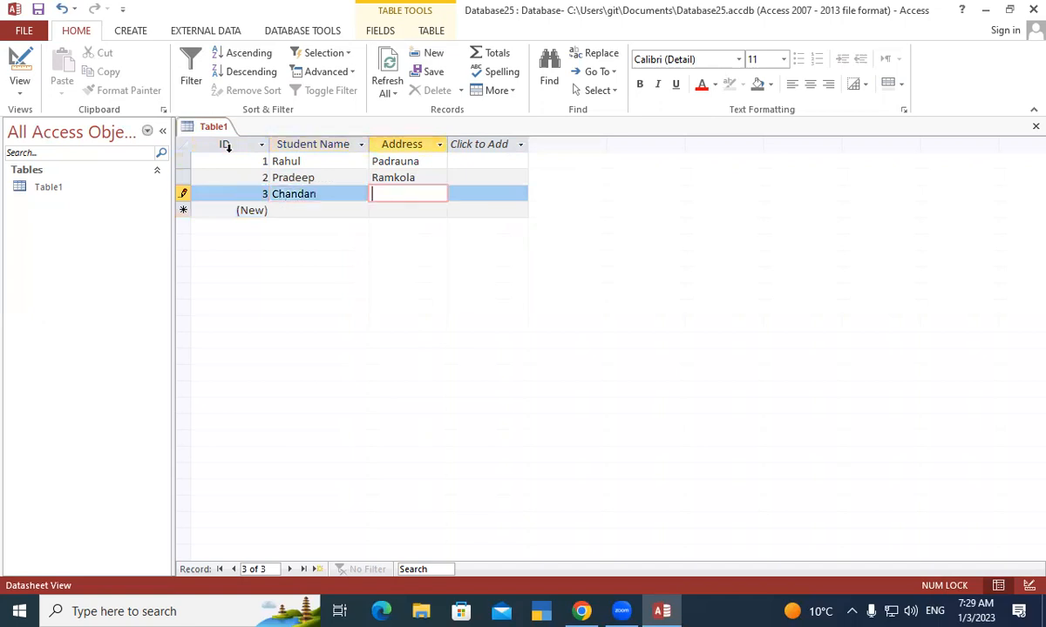
text(Padrauna)
key(Tab)
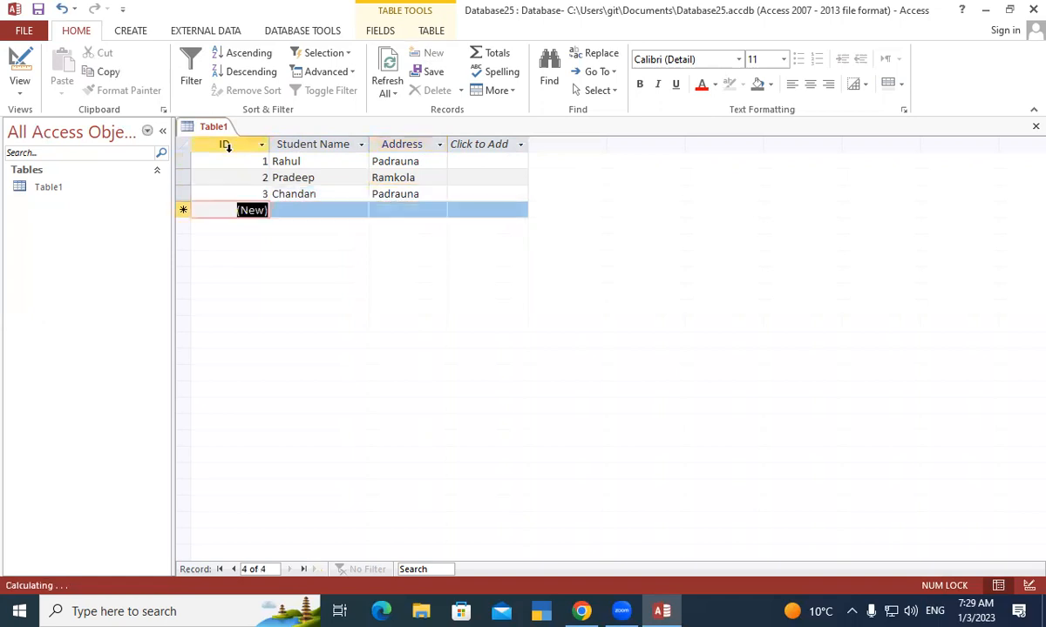
- Enter the fourth record with the student's name and the town Ramkola as address
key(Tab)
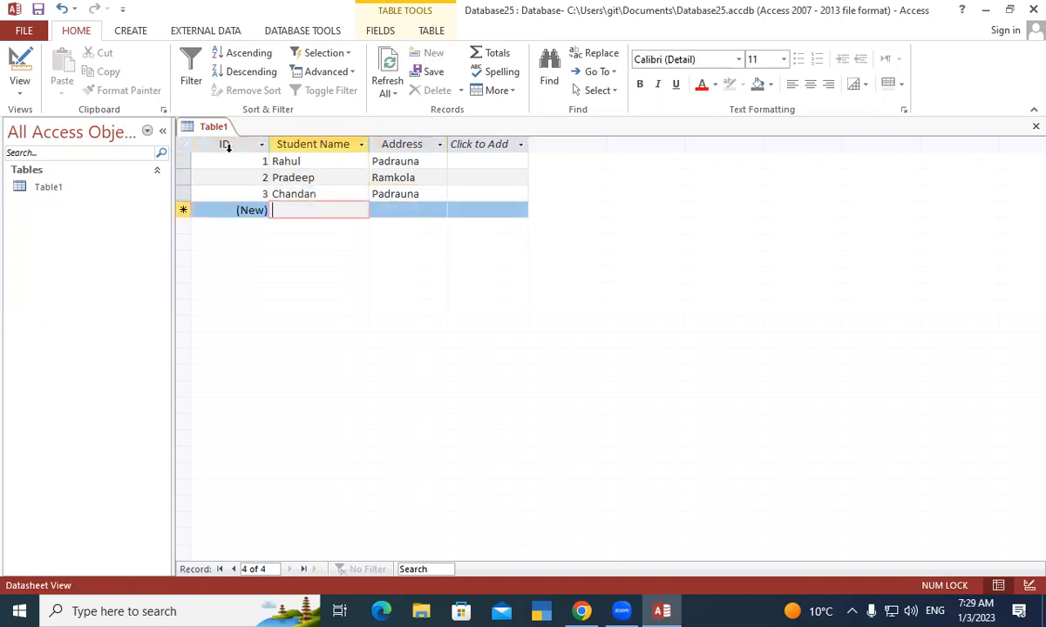
text(Rohan)
key(Tab)
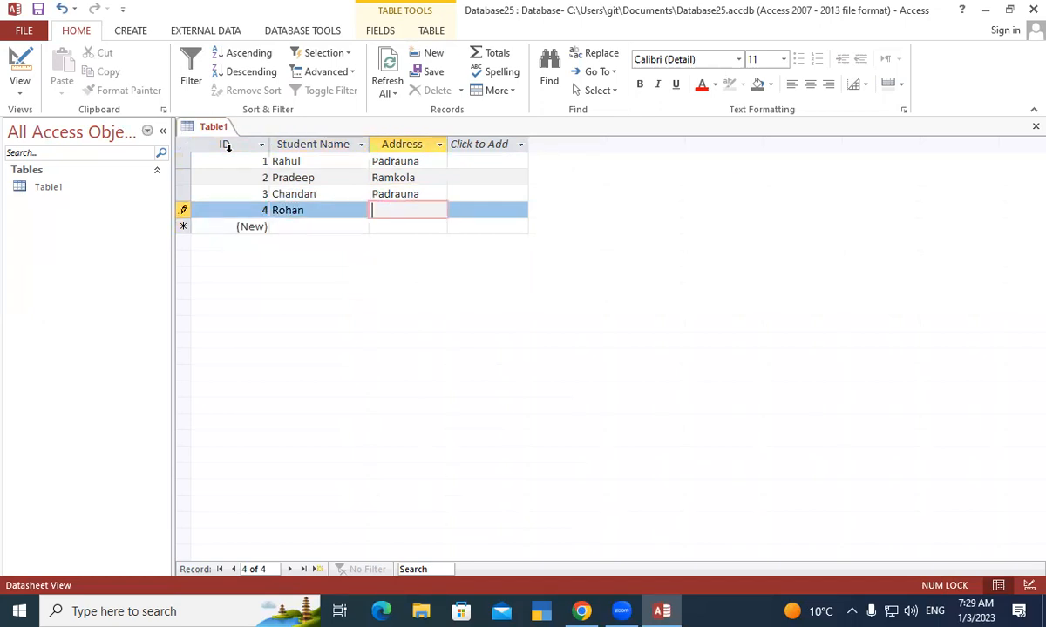
text(Ramkola)
key(Tab)
- Enter the fifth record with the student's name and the town Padrauna as address
key(Tab)
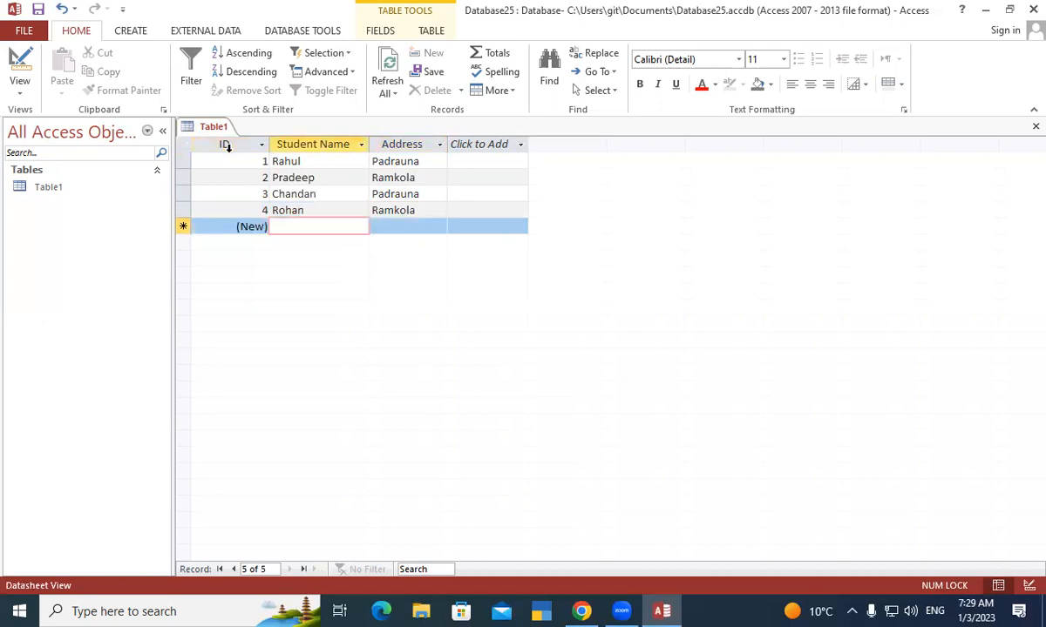
text(Rupesh)
key(Tab)
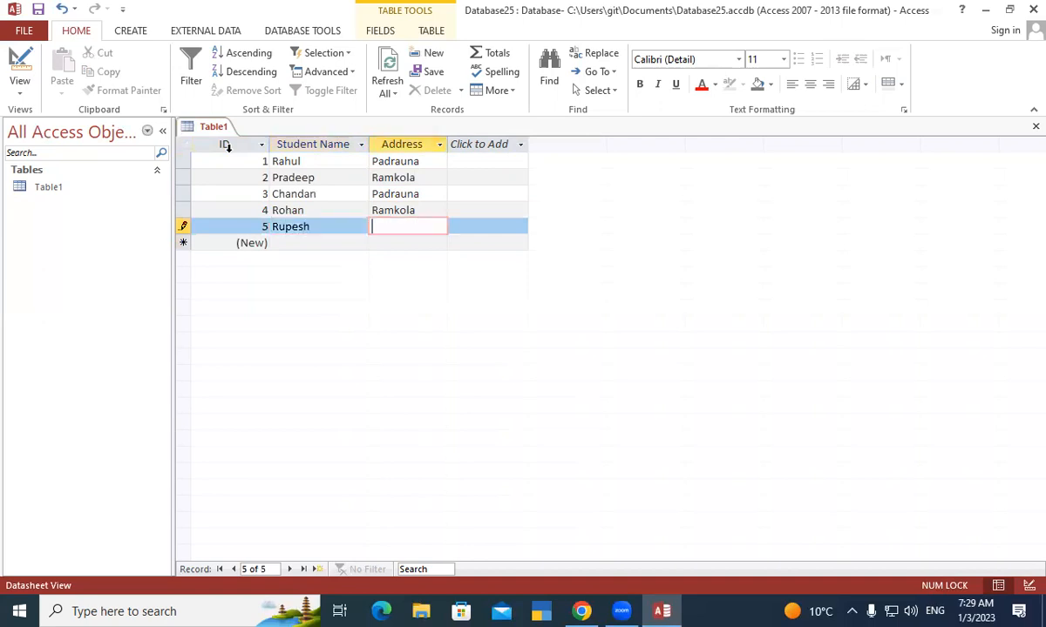
text(Padrauna)
key(Tab)
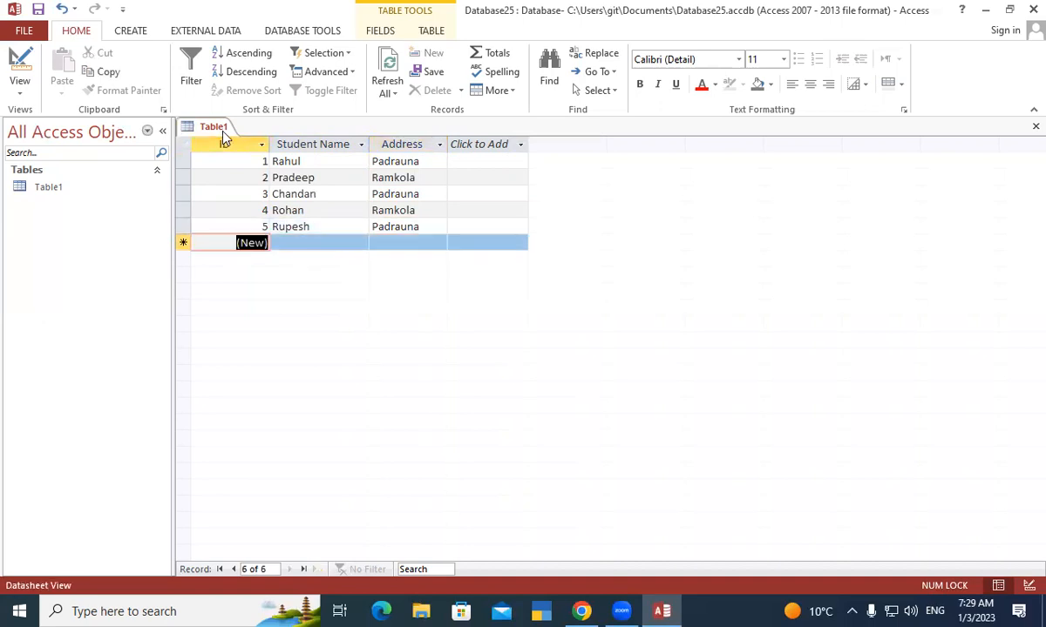
- Save Table1 with its student records and close it
right_click(220, 128)
right_click(206, 128)
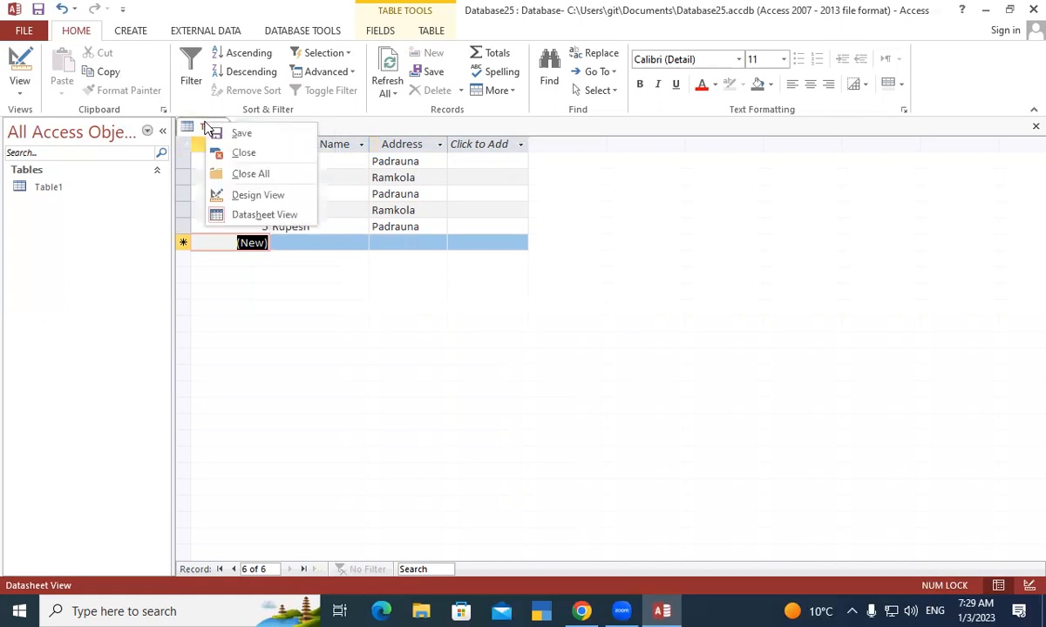
click(240, 136)
right_click(225, 125)
click(240, 137)
click(1034, 127)
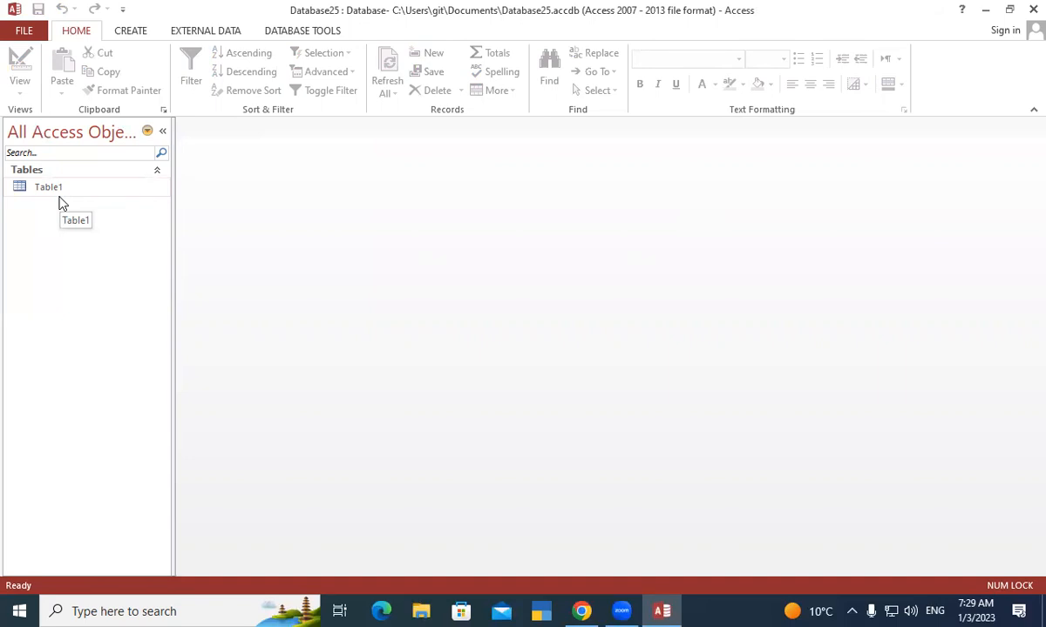
- Reopen Table1 and select the entire fourth record
double_click(72, 190)
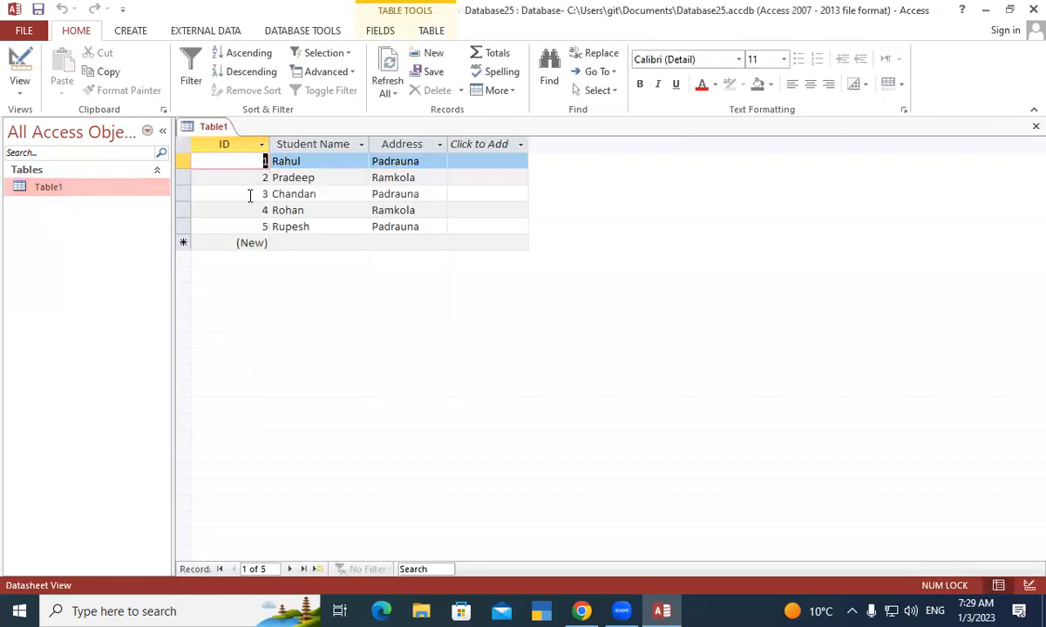
click(180, 210)
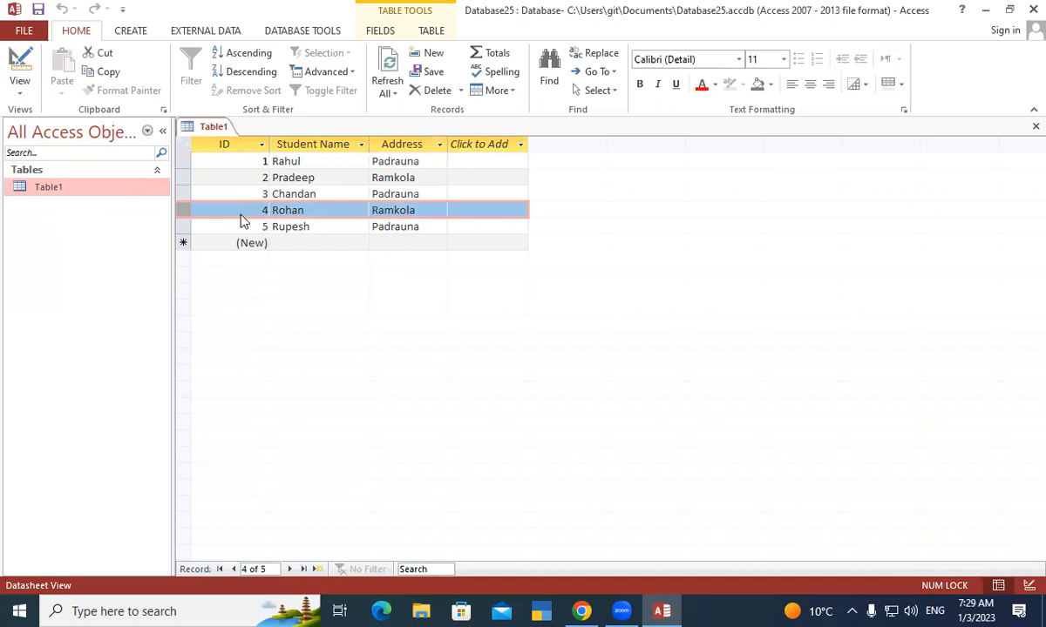
- Delete the fourth record from Table1 and confirm the deletion
click(223, 207)
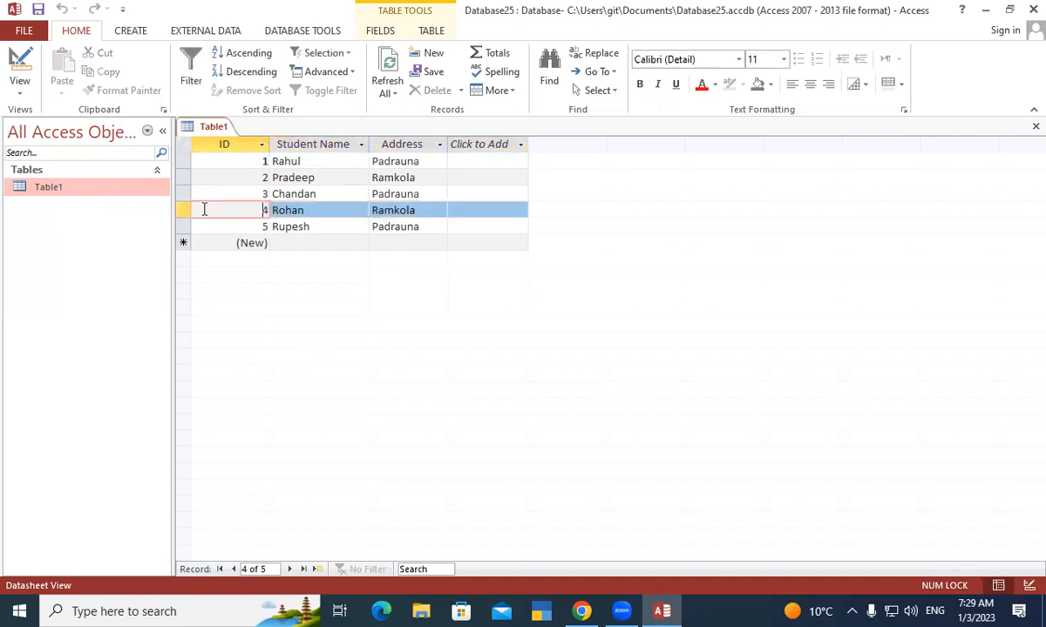
right_click(209, 210)
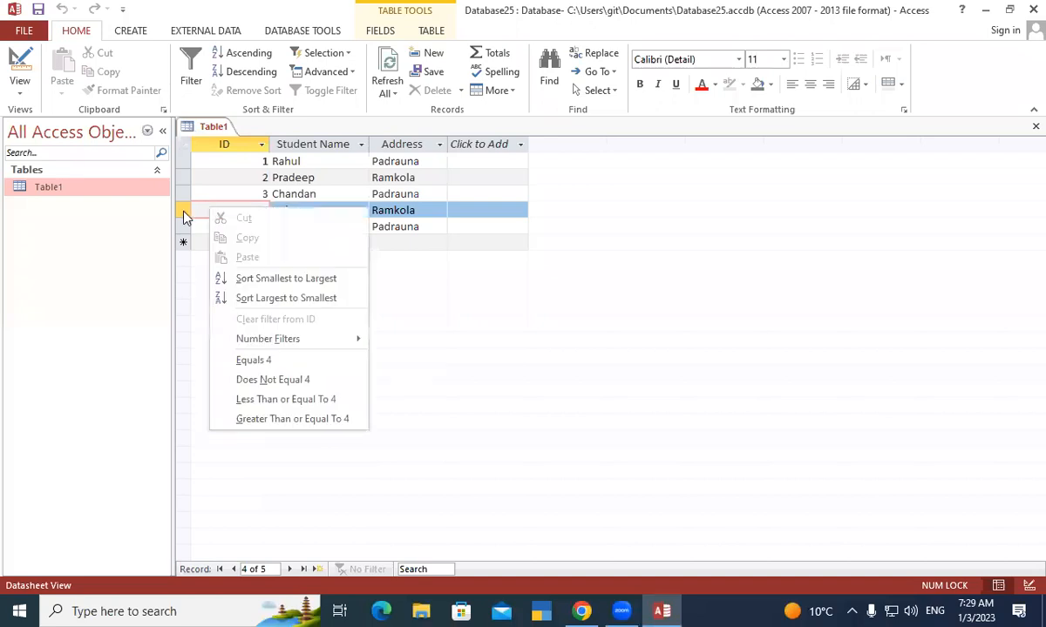
click(184, 215)
click(183, 211)
right_click(184, 212)
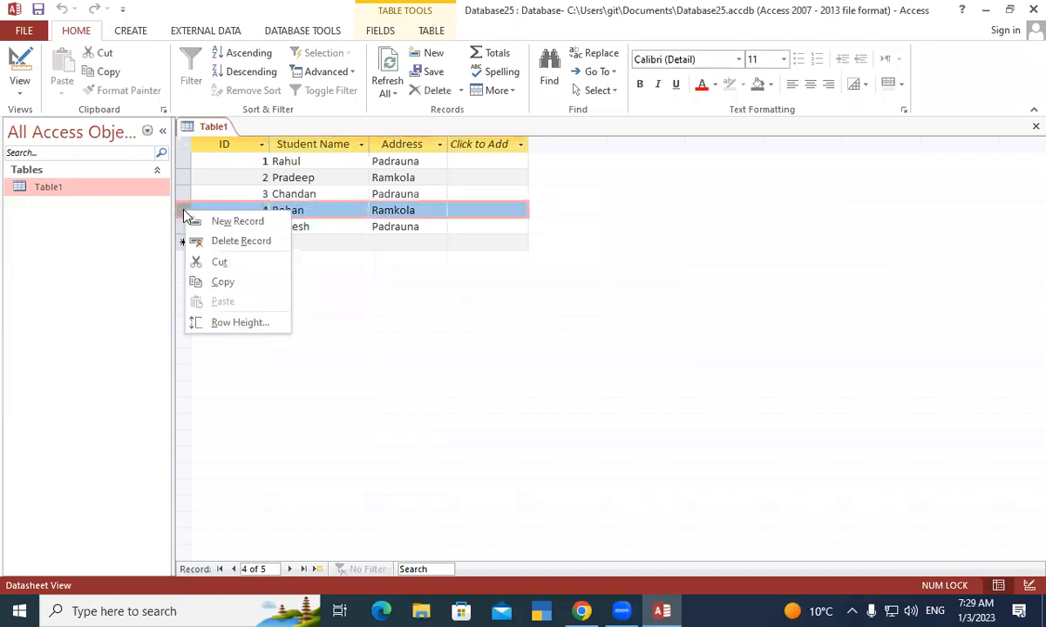
click(241, 241)
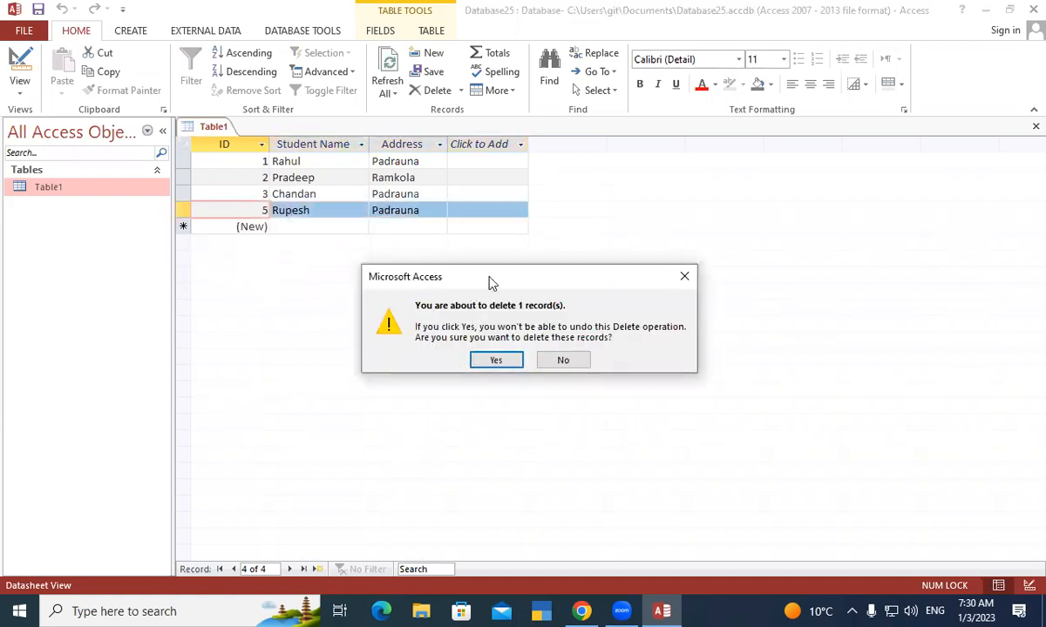
drag(493, 283, 360, 218)
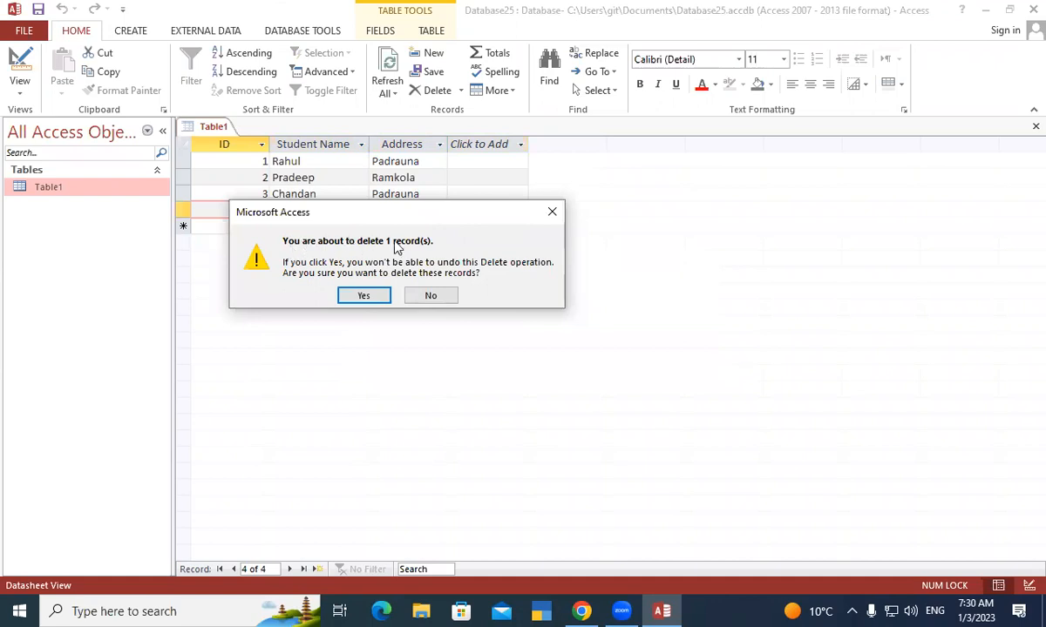
click(368, 298)
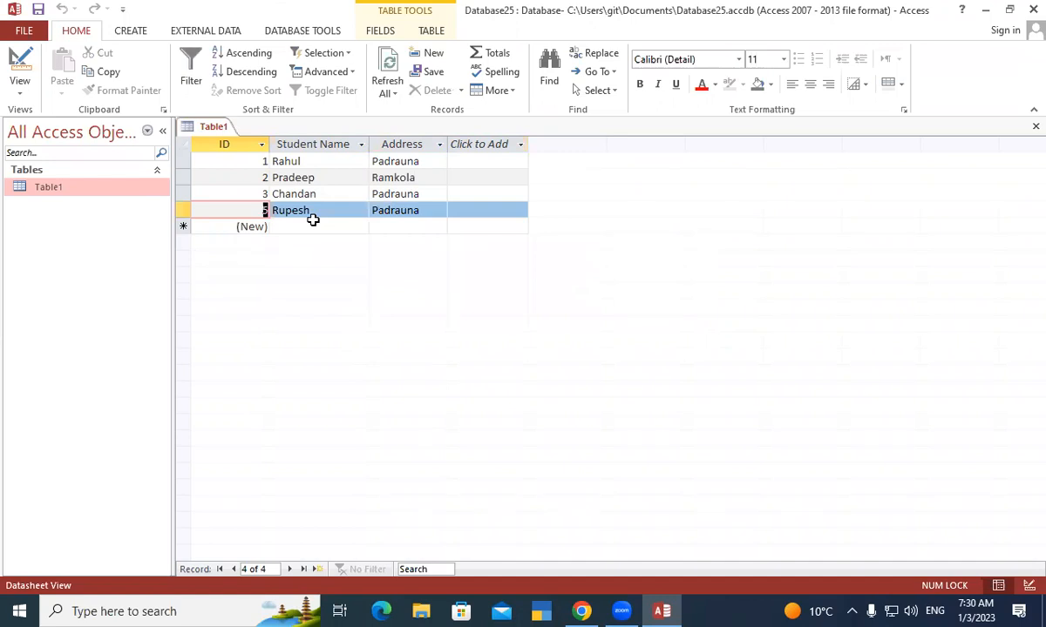
- Check the ID values of the remaining records one by one for a gap in the numbering
click(250, 161)
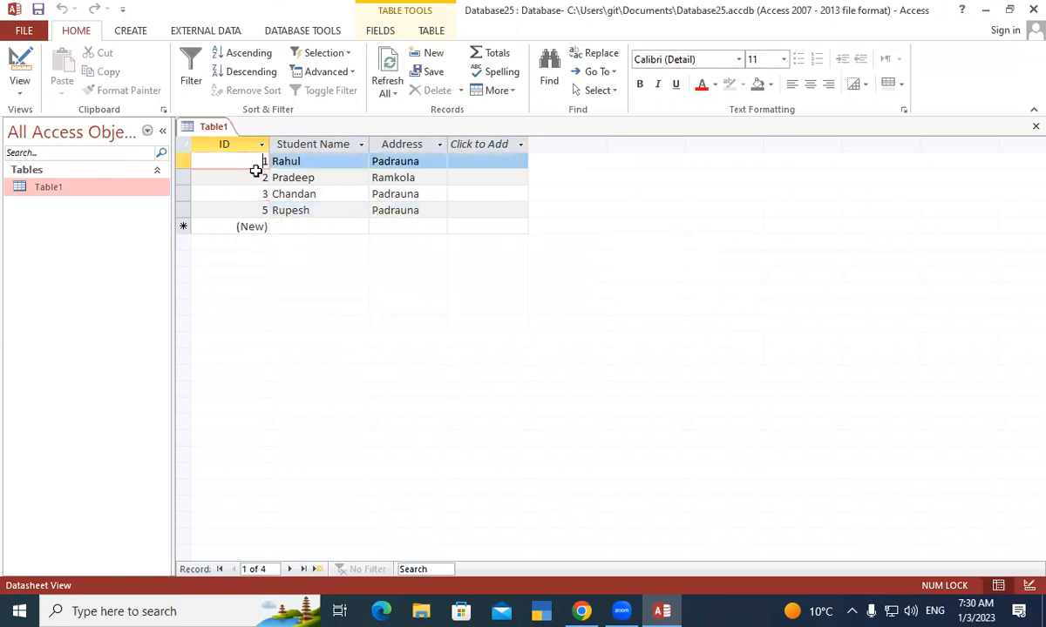
click(260, 177)
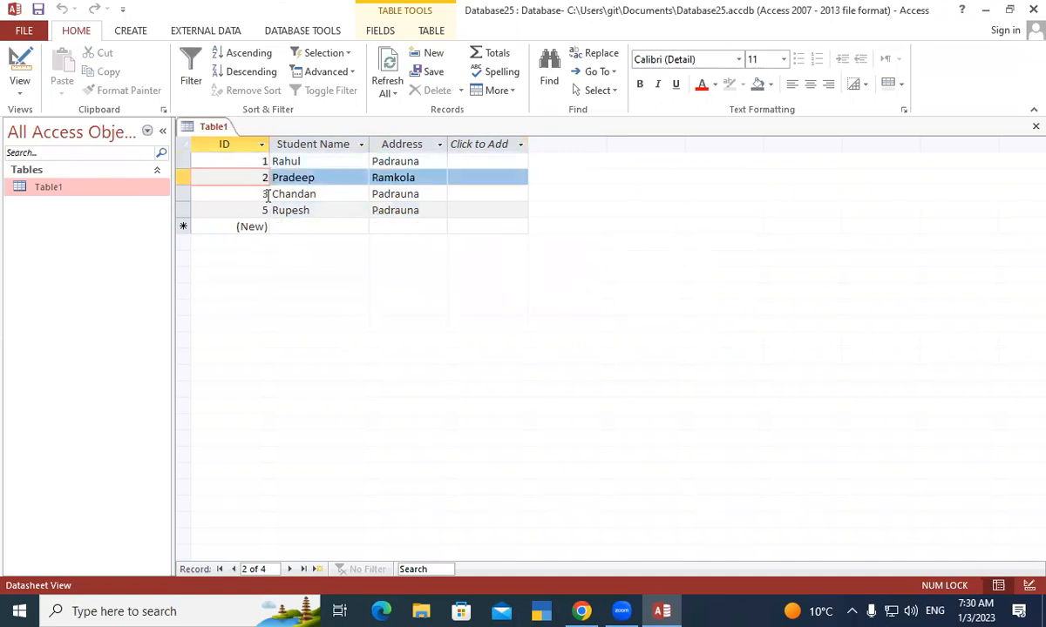
click(253, 193)
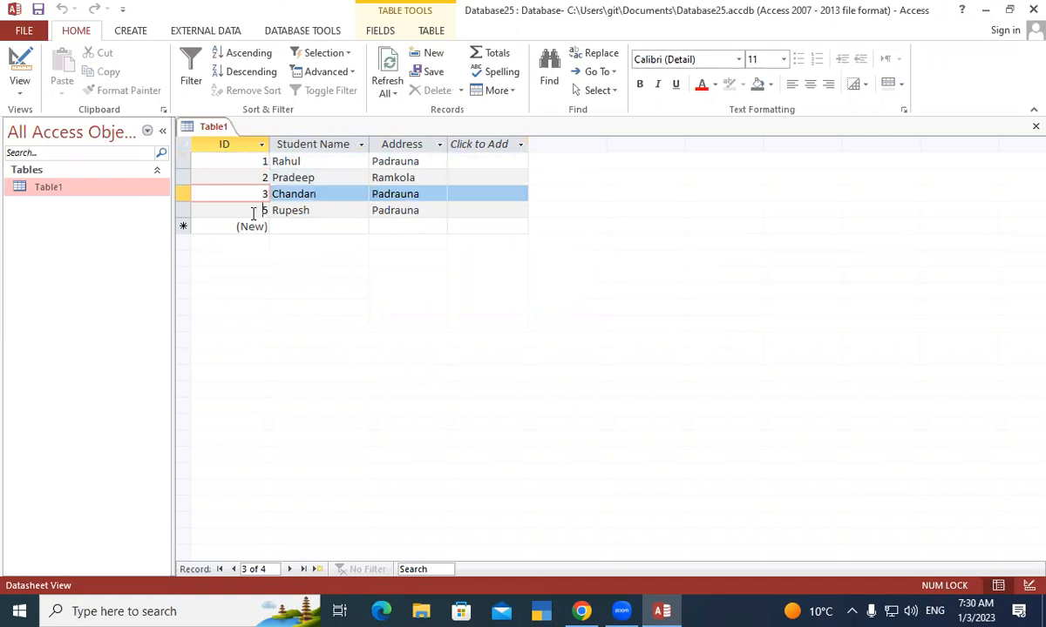
click(253, 211)
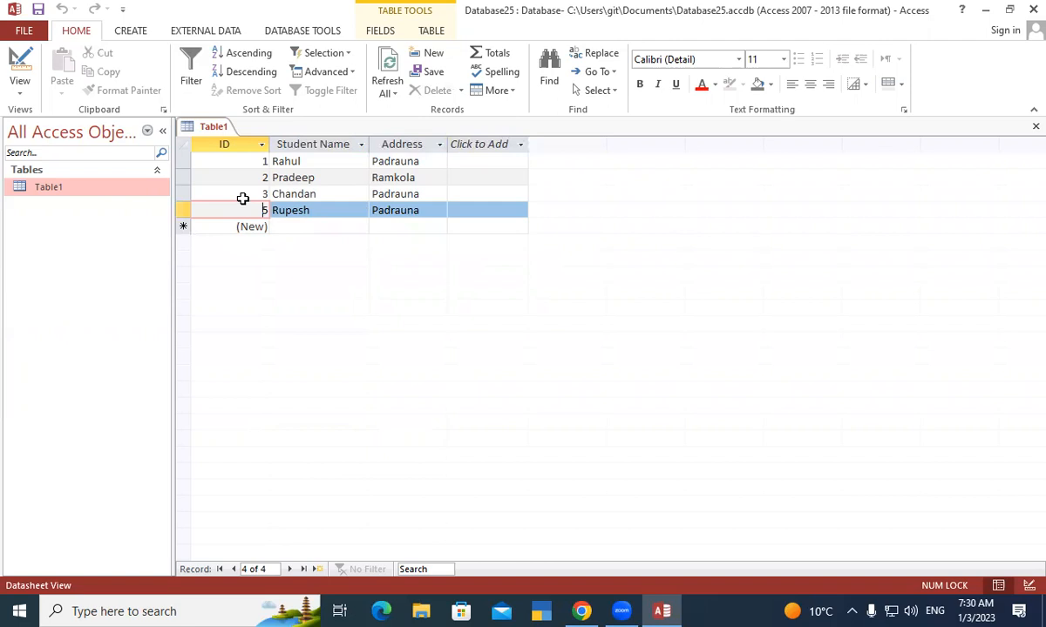
- Switch Table1 to Design View and remove the primary key from the ID field
right_click(218, 128)
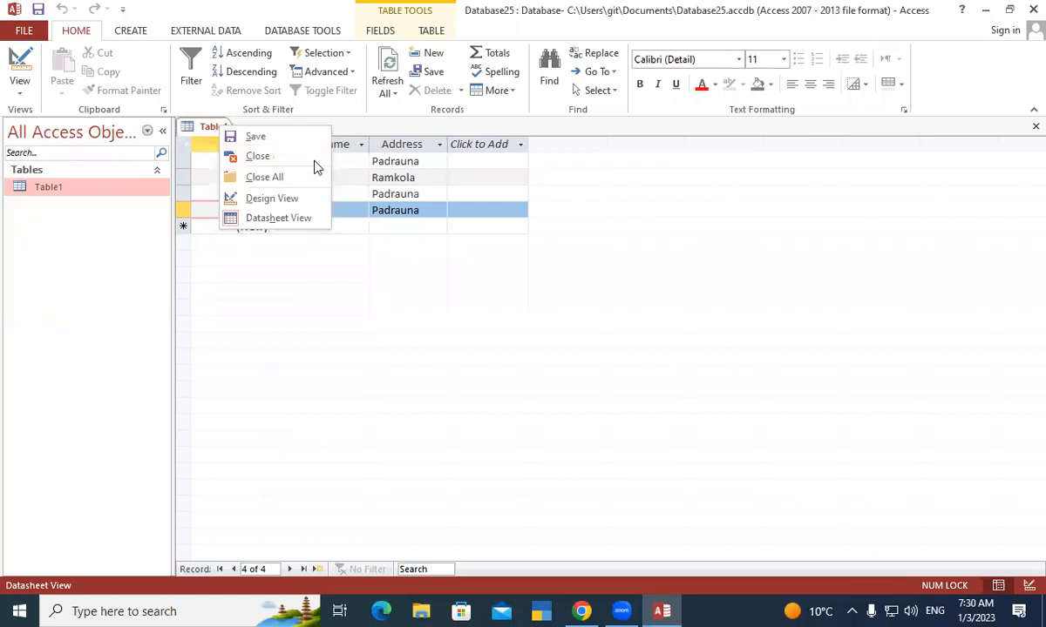
click(283, 201)
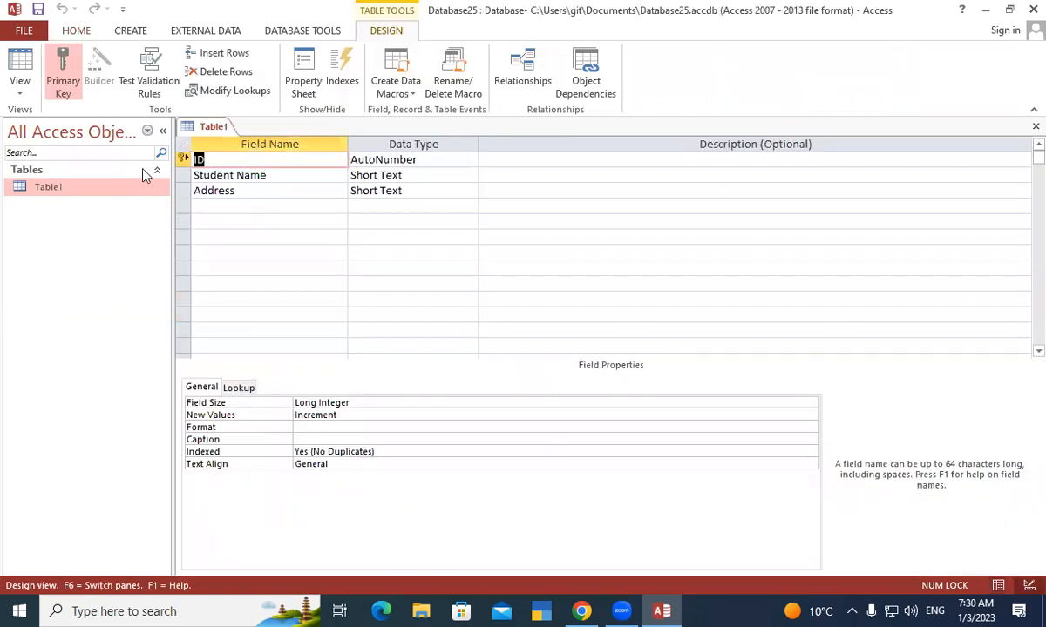
click(230, 159)
click(184, 161)
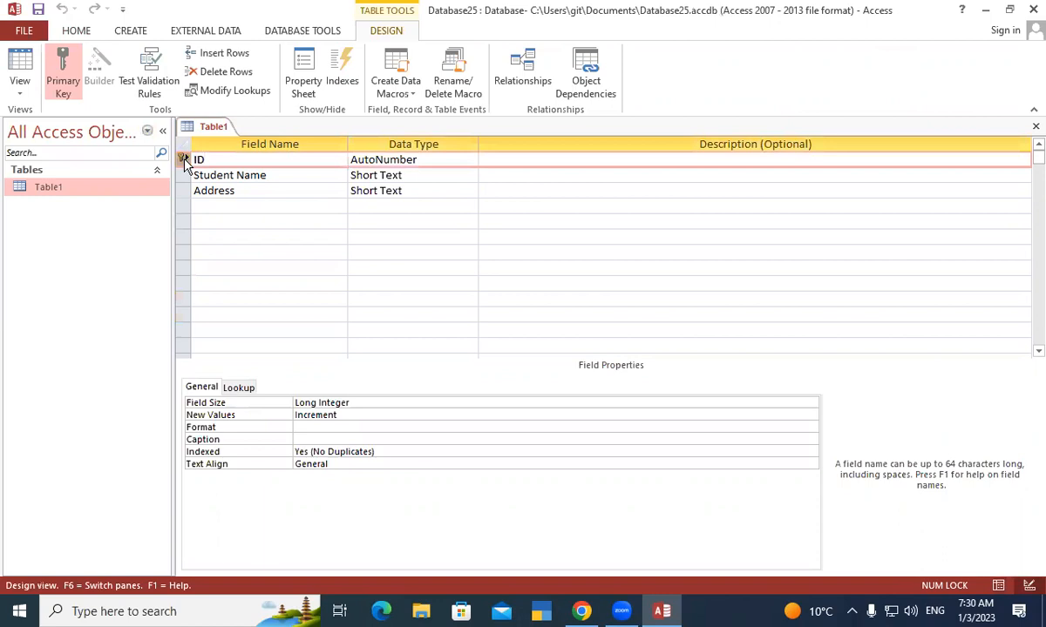
right_click(183, 161)
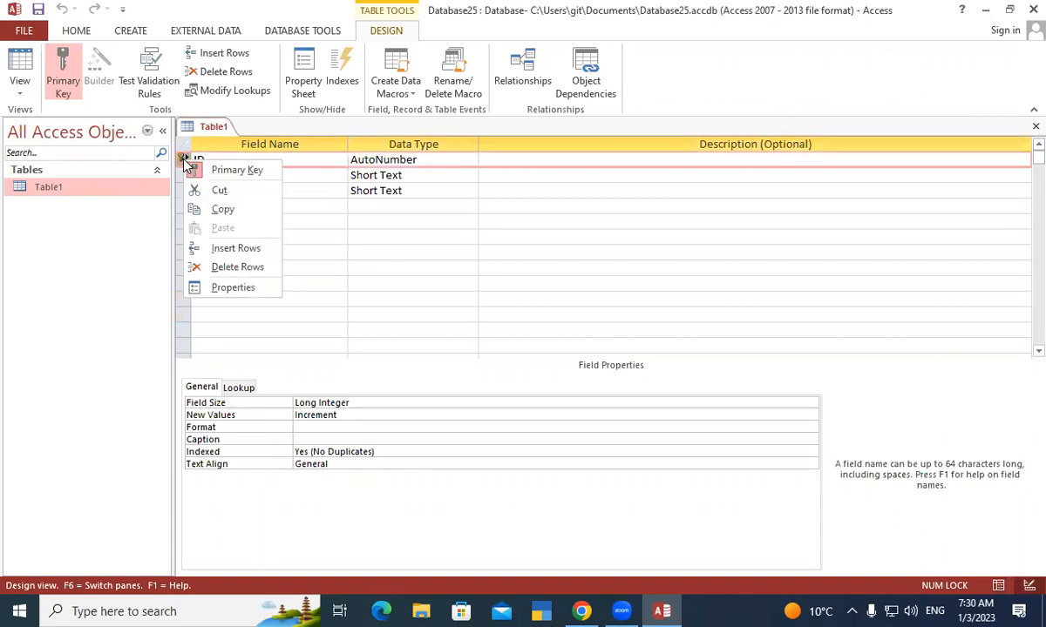
click(237, 171)
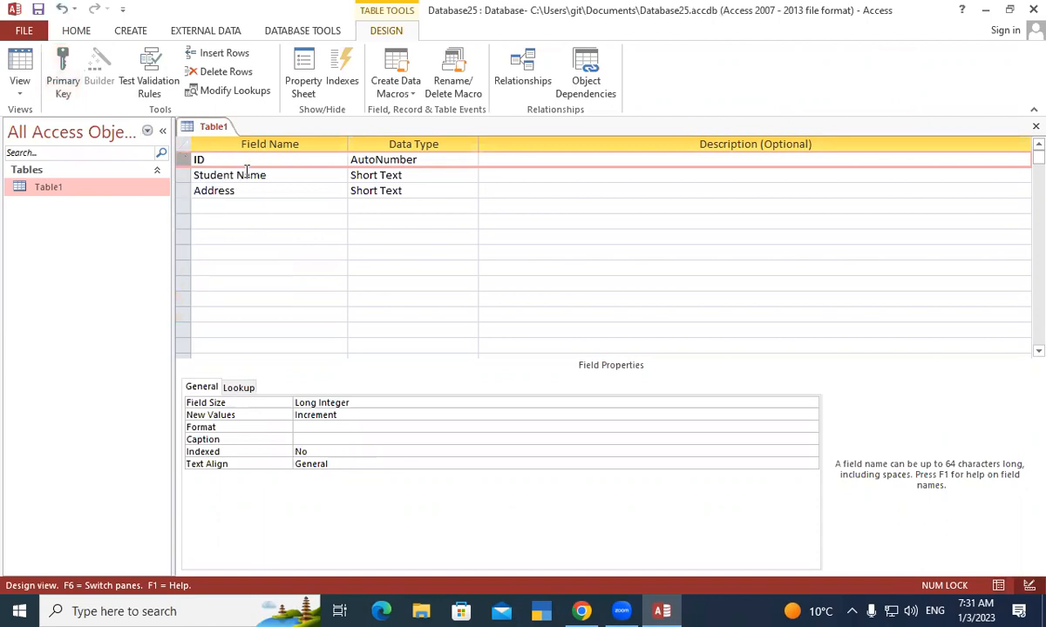
- Delete the ID field from the table design and confirm its permanent removal
click(227, 159)
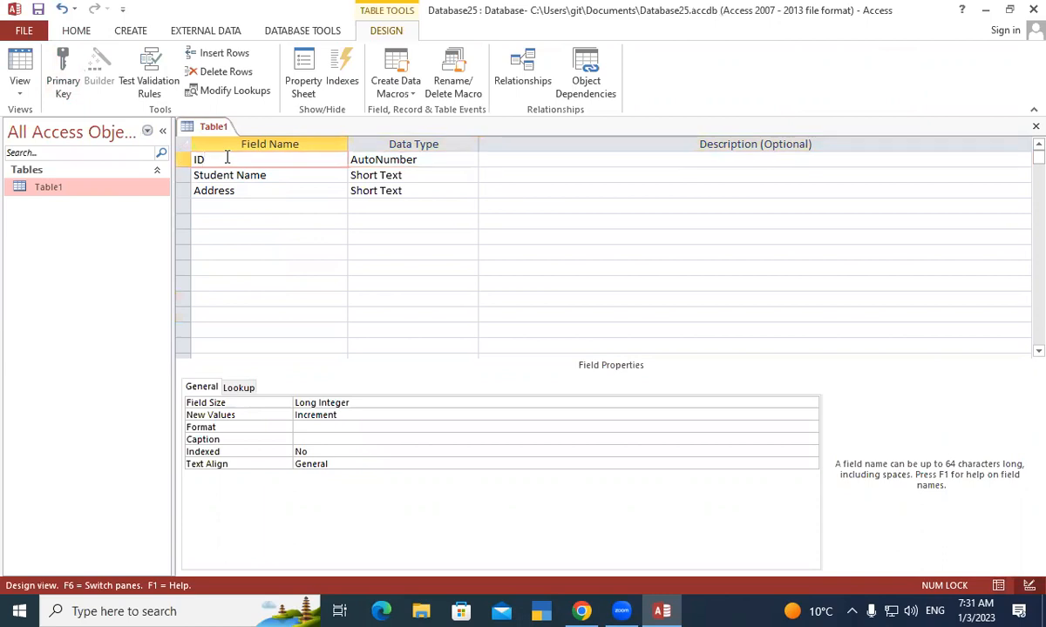
right_click(226, 158)
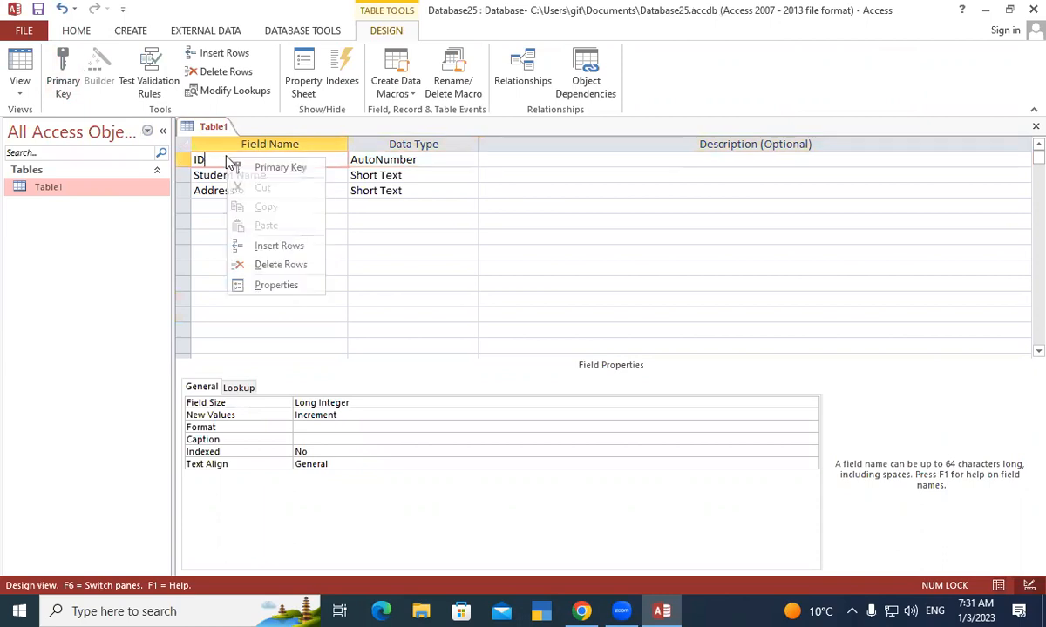
click(283, 264)
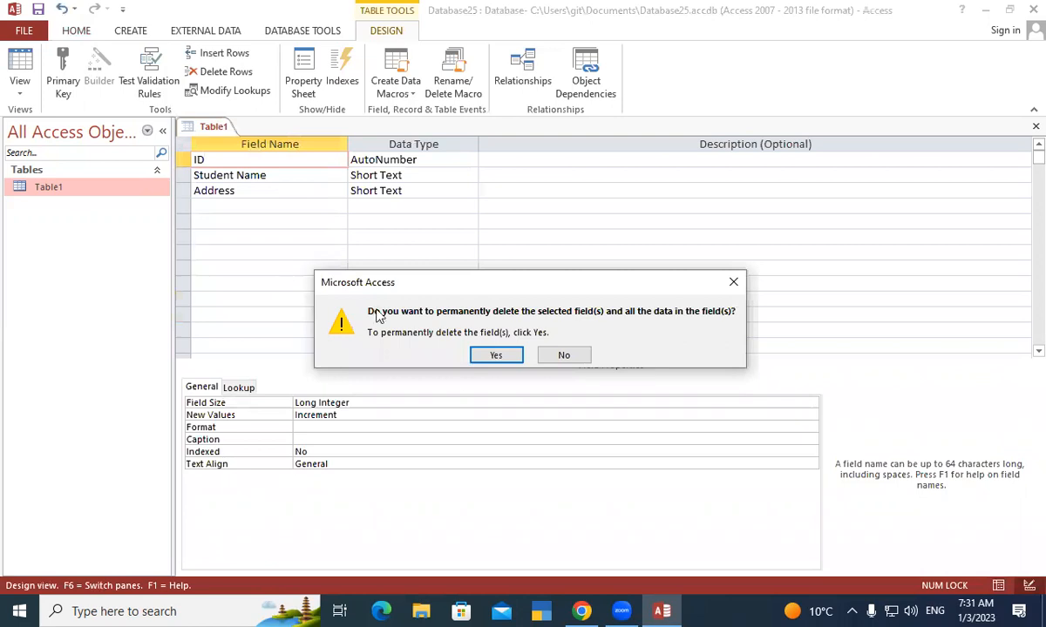
click(496, 355)
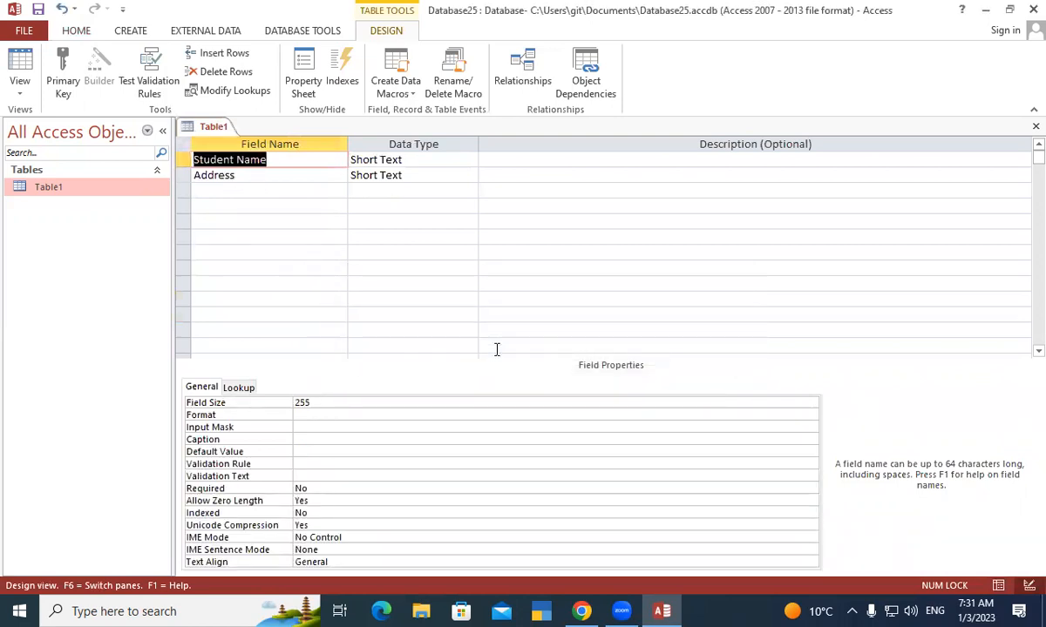
- Insert a row above Student Name and define a field named Student ID with the AutoNumber data type
right_click(283, 160)
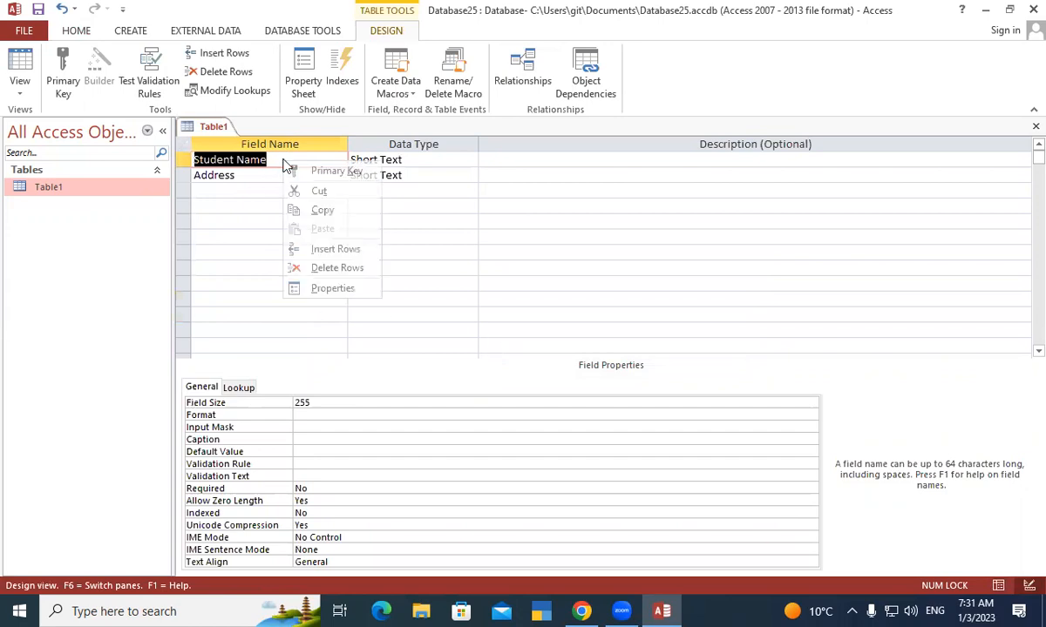
click(331, 248)
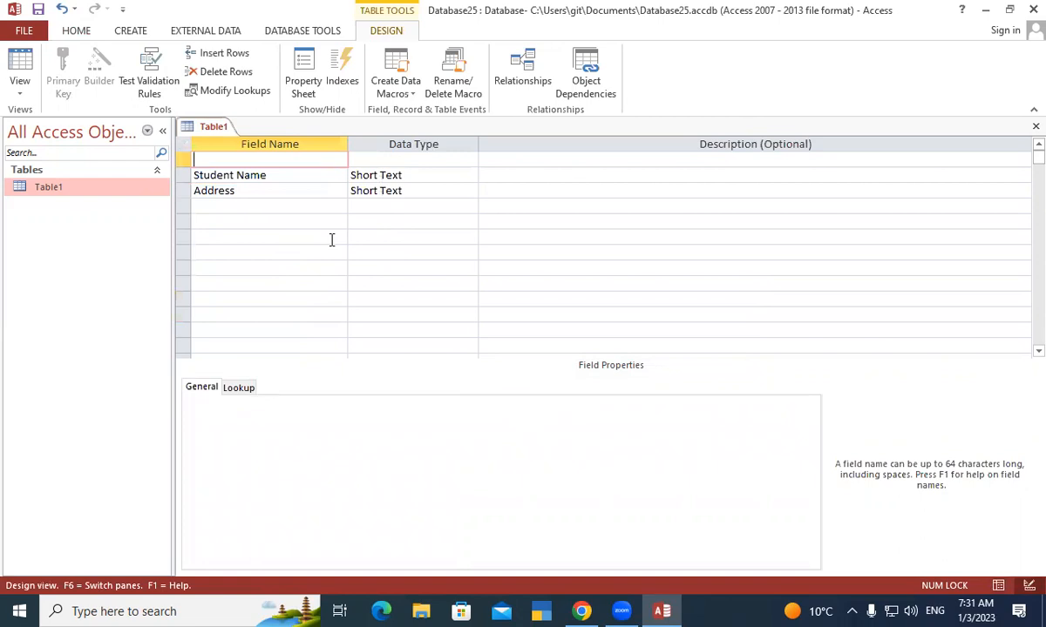
text(s)
key(BackSpace)
text(Student ID)
key(Tab)
text(a)
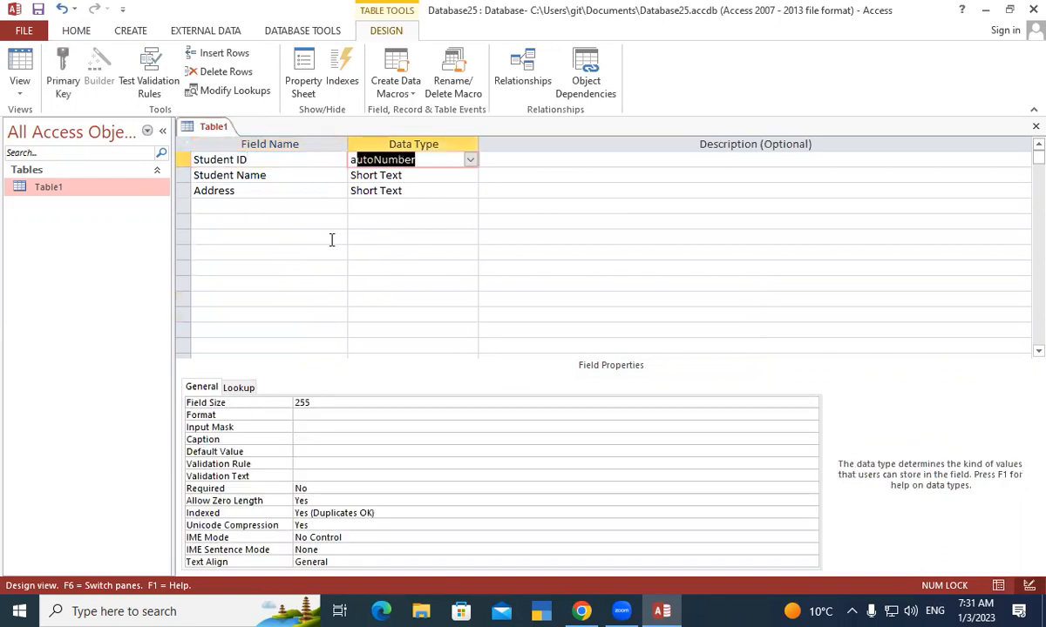
key(Tab)
key(Tab)
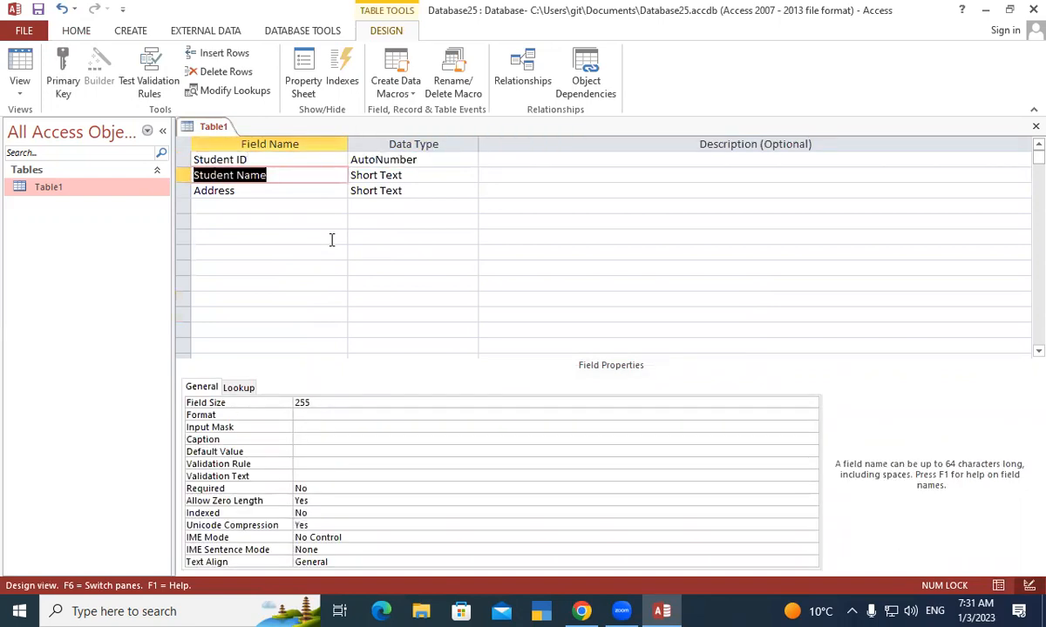
- Save the changed design of Table1 and switch it to Datasheet View
key(super)
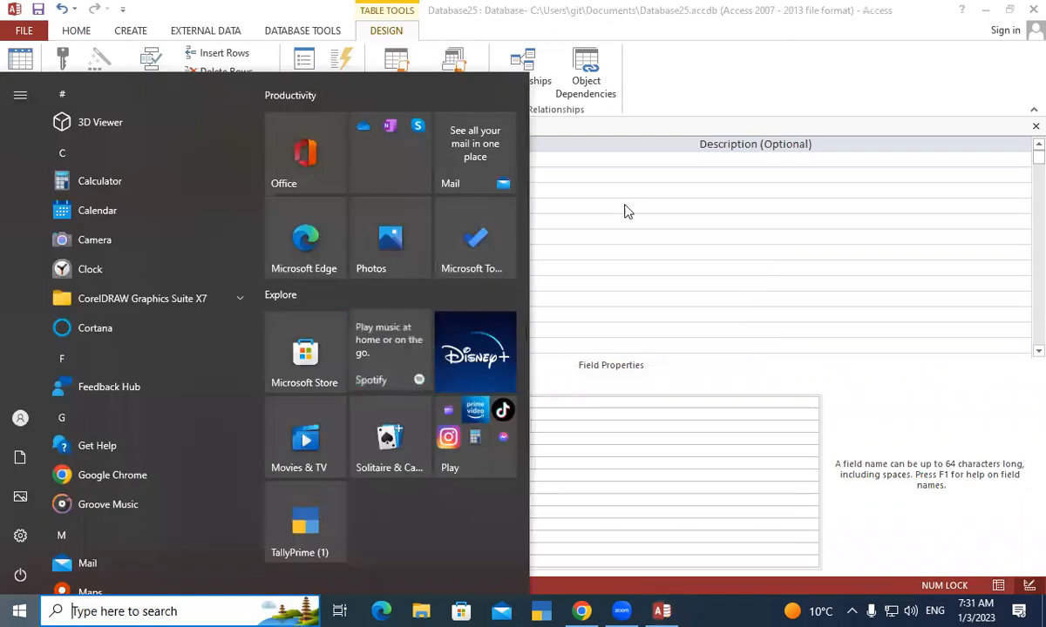
click(599, 200)
right_click(221, 128)
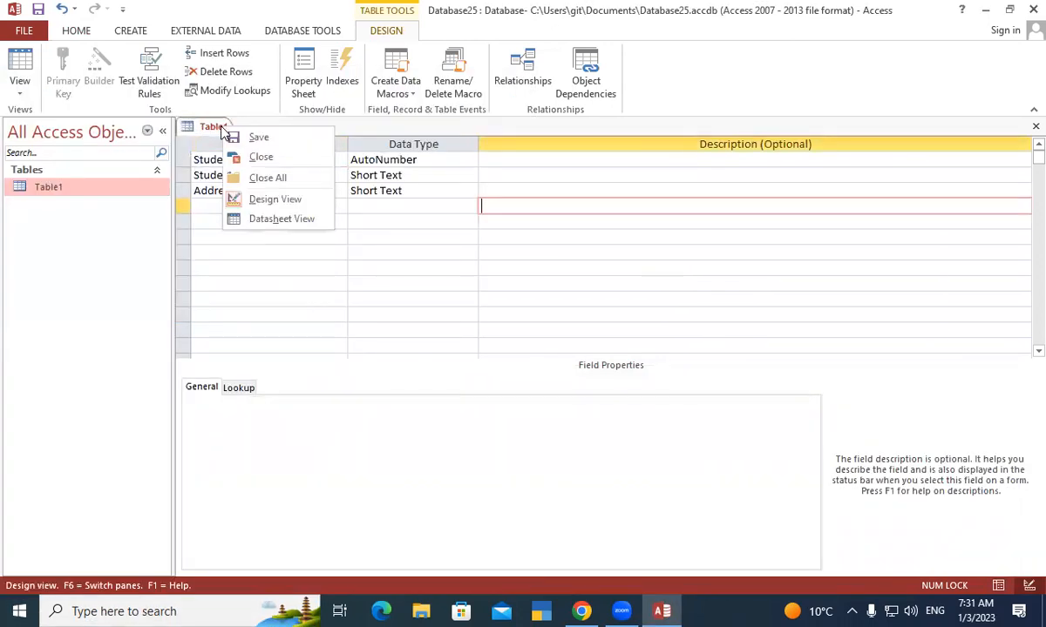
click(272, 140)
right_click(213, 129)
click(233, 135)
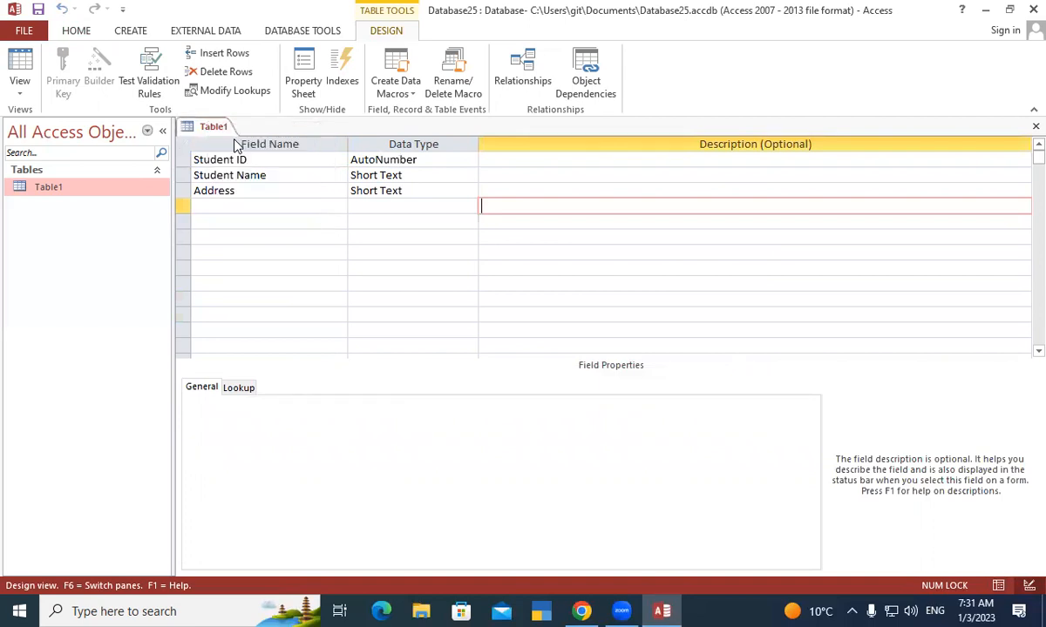
right_click(220, 128)
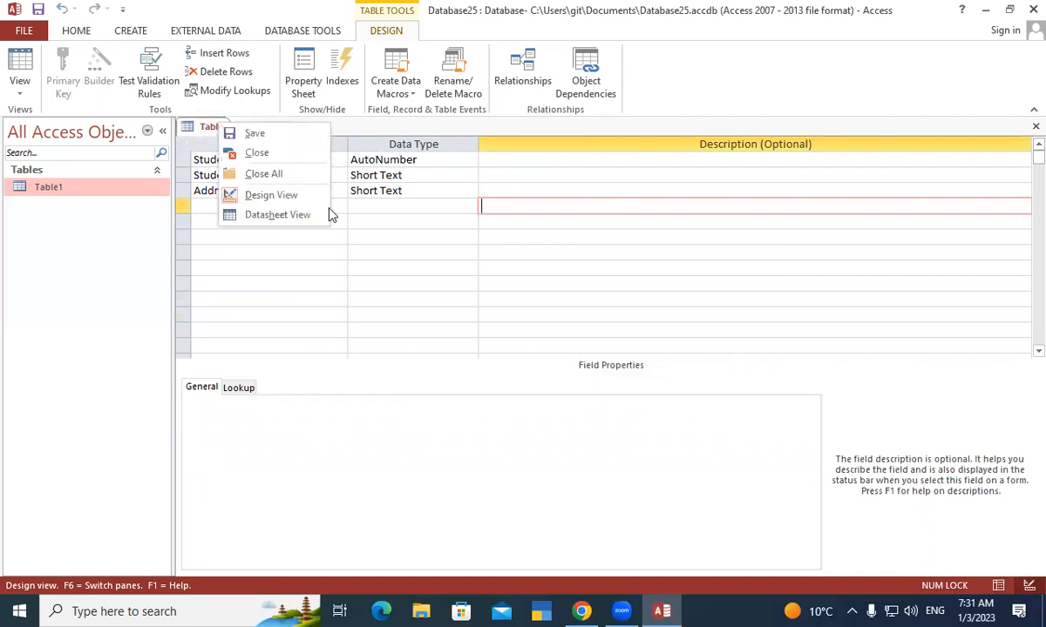
click(287, 215)
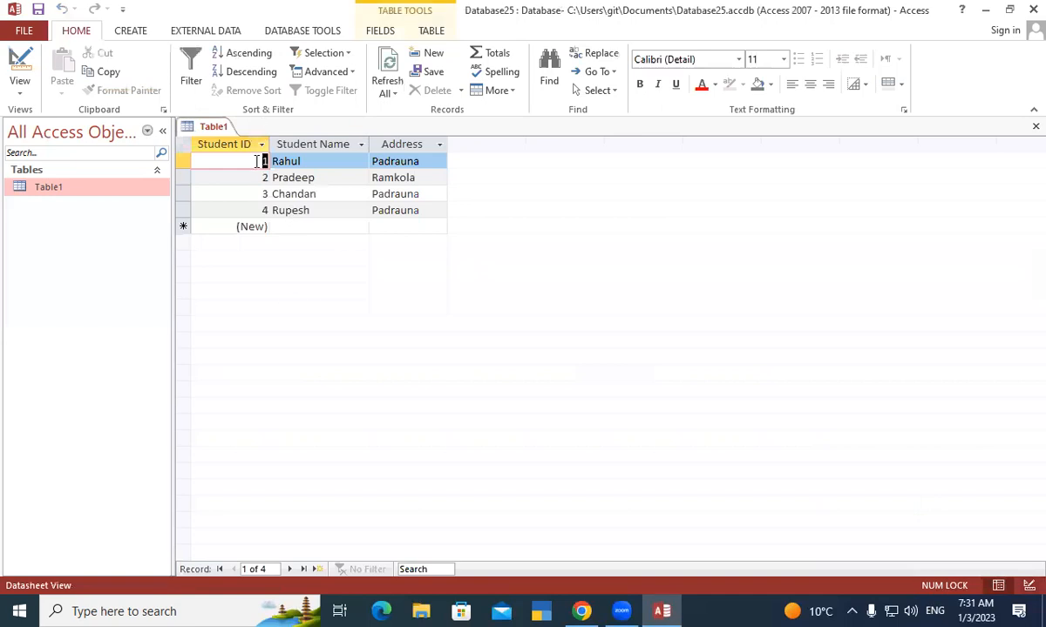
- Check the Student ID values of all records for continuous numbering
click(251, 176)
click(254, 161)
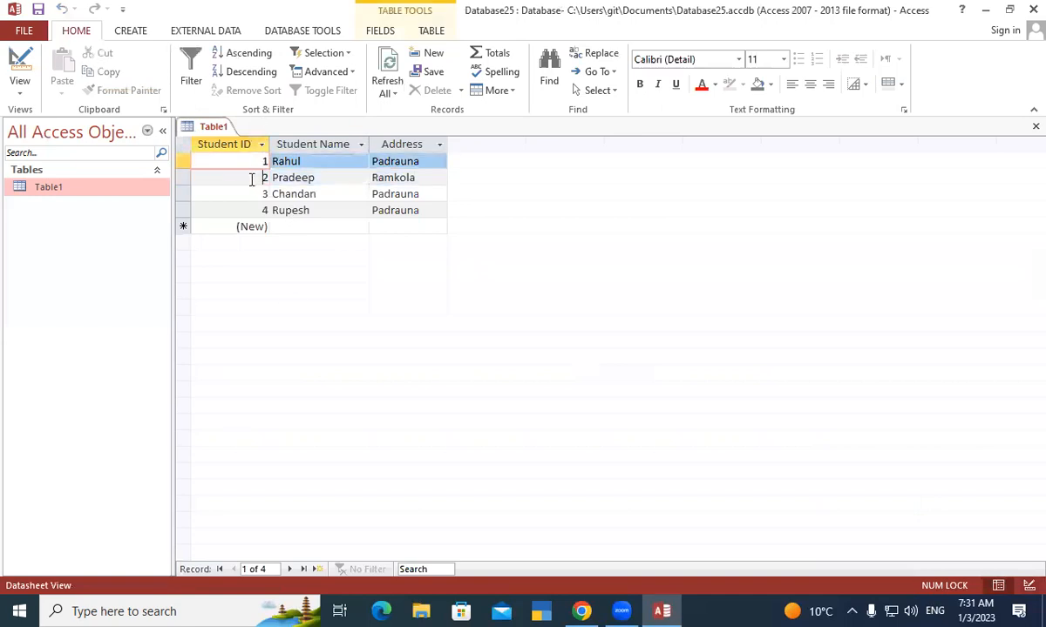
click(252, 178)
click(253, 195)
click(254, 211)
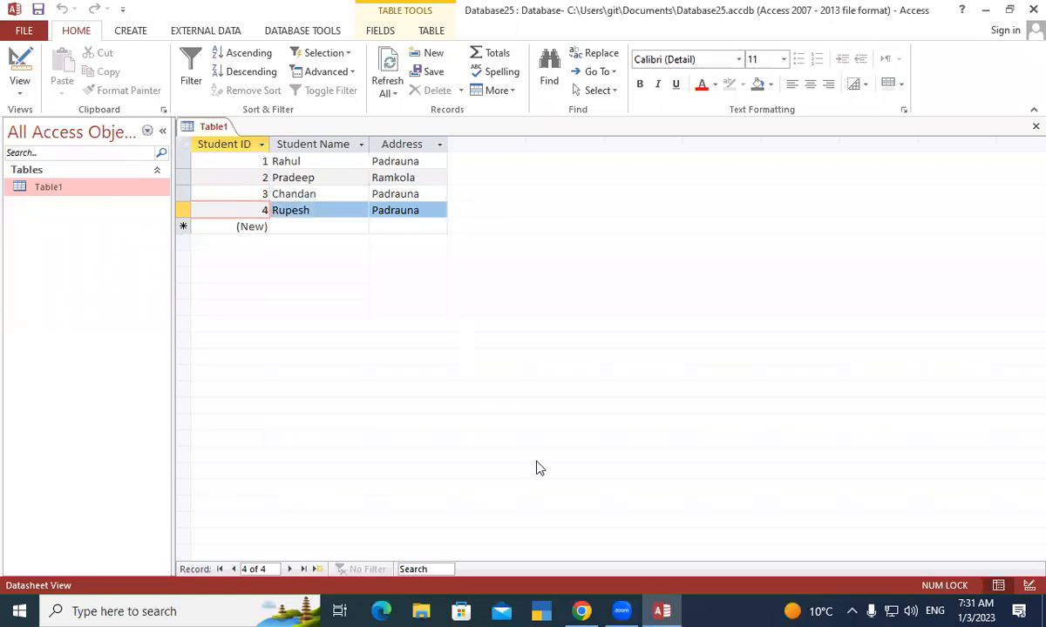
click(252, 159)
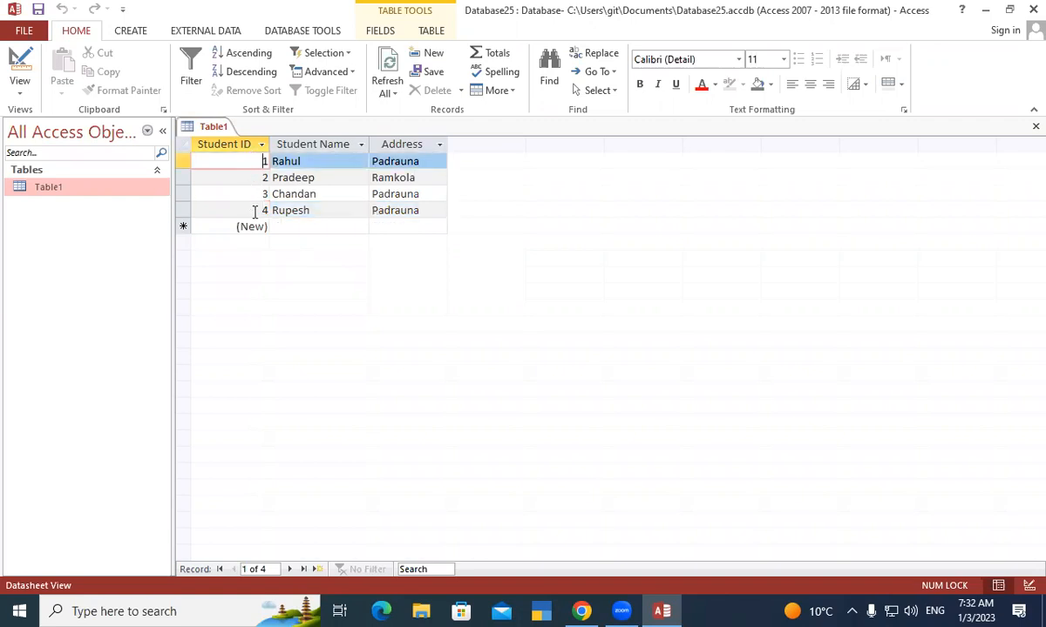
- Save Table1 with its Student ID field
right_click(221, 132)
click(228, 139)
right_click(209, 129)
click(230, 135)
- Delete the third student record, with Student ID 3, from Table1
click(183, 194)
right_click(183, 194)
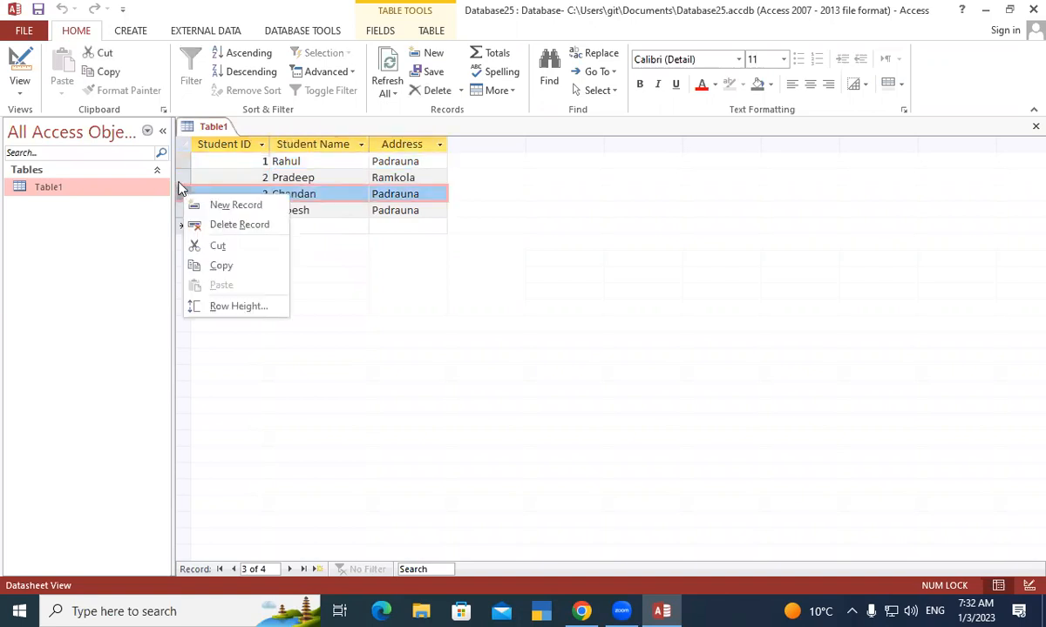
click(251, 178)
click(284, 192)
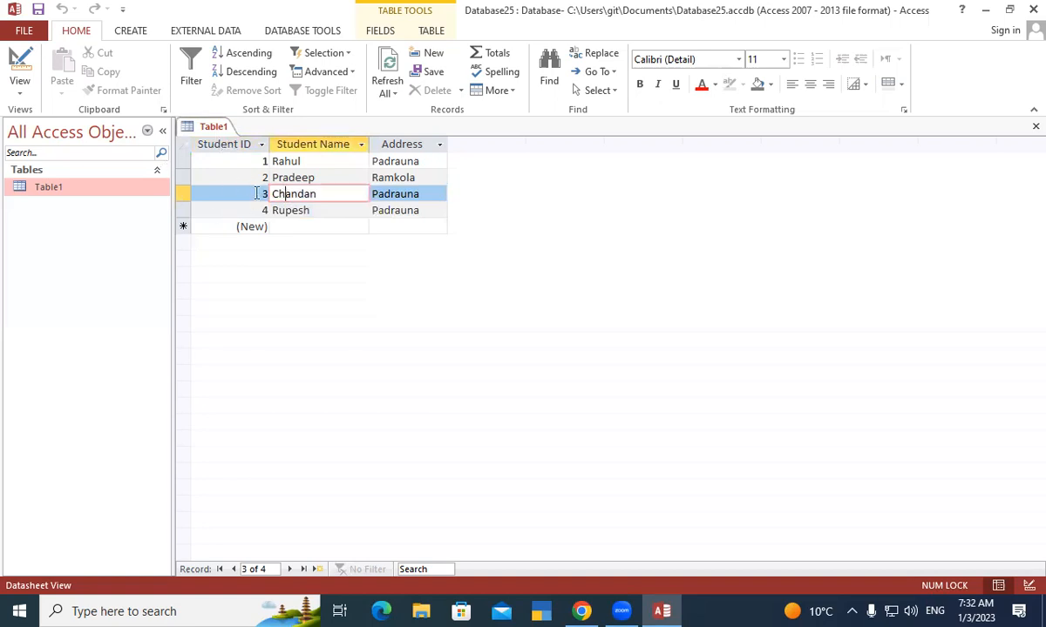
click(181, 197)
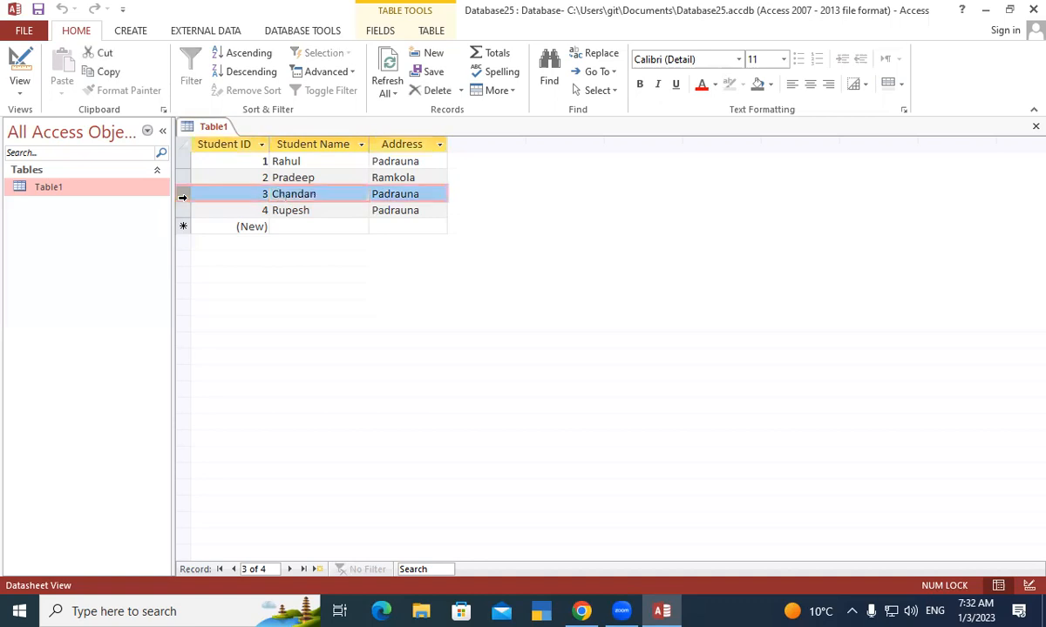
right_click(181, 197)
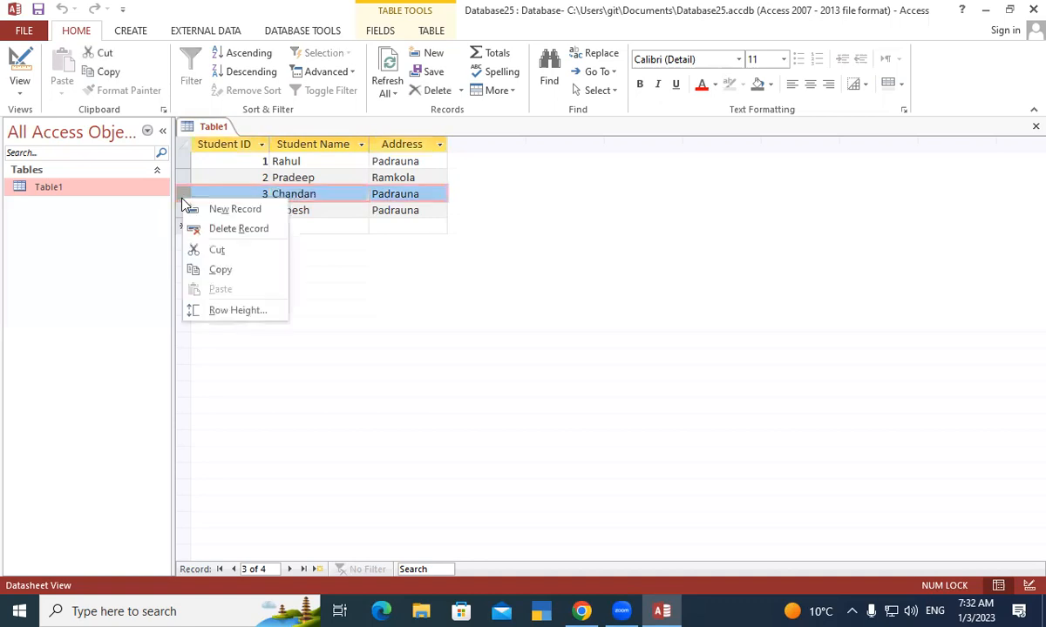
click(249, 230)
click(496, 361)
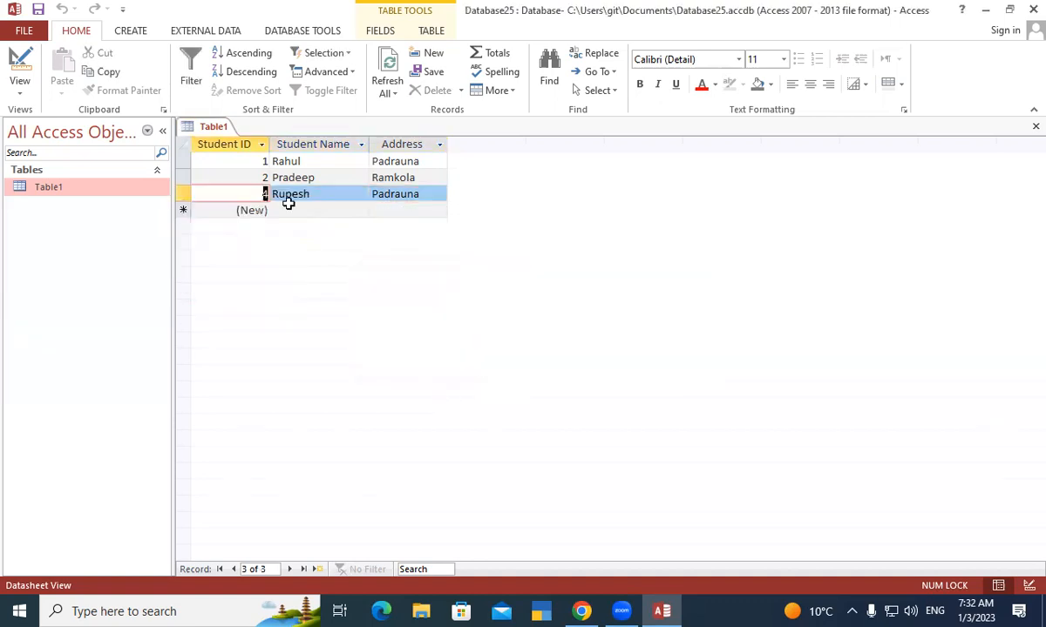
- Check the Student ID values of the remaining records for a gap in the numbering
click(252, 163)
click(248, 179)
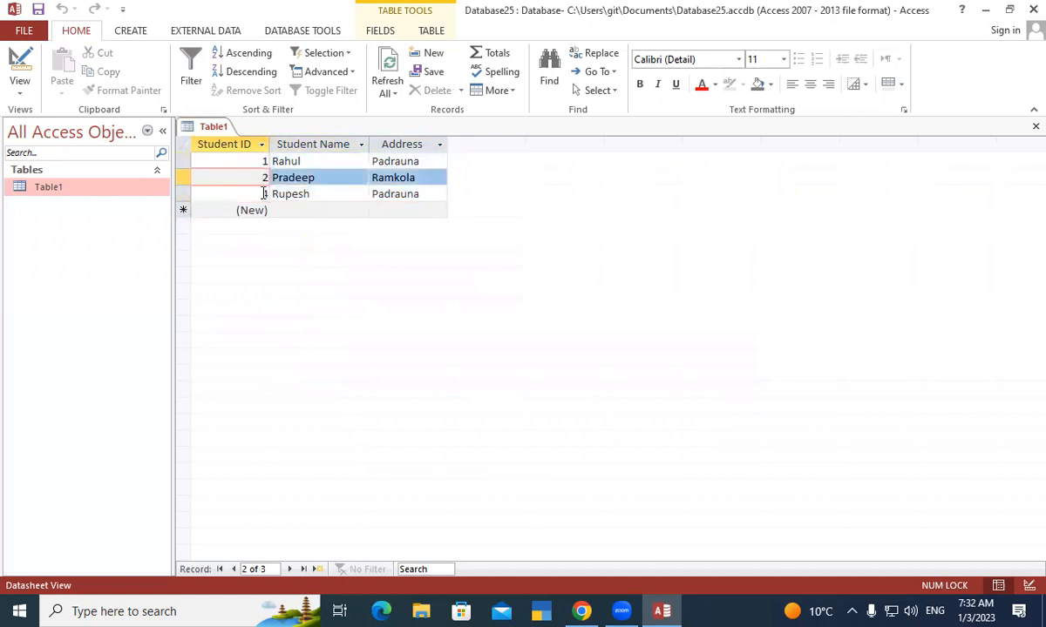
click(247, 193)
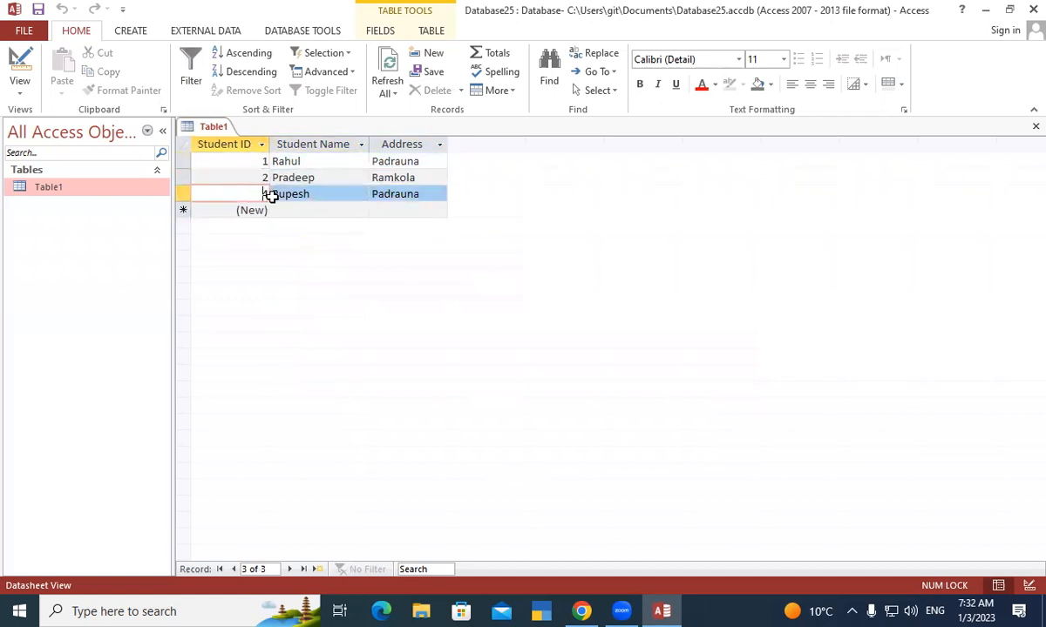
- Inspect the Student ID field in Table1's Design View and return to Datasheet View
right_click(216, 132)
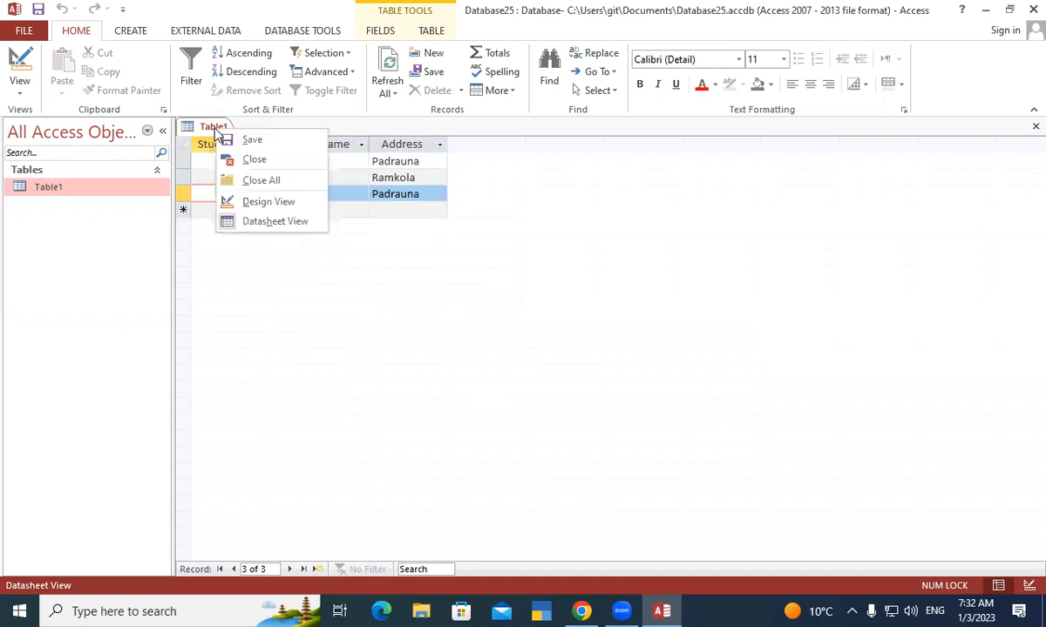
click(270, 201)
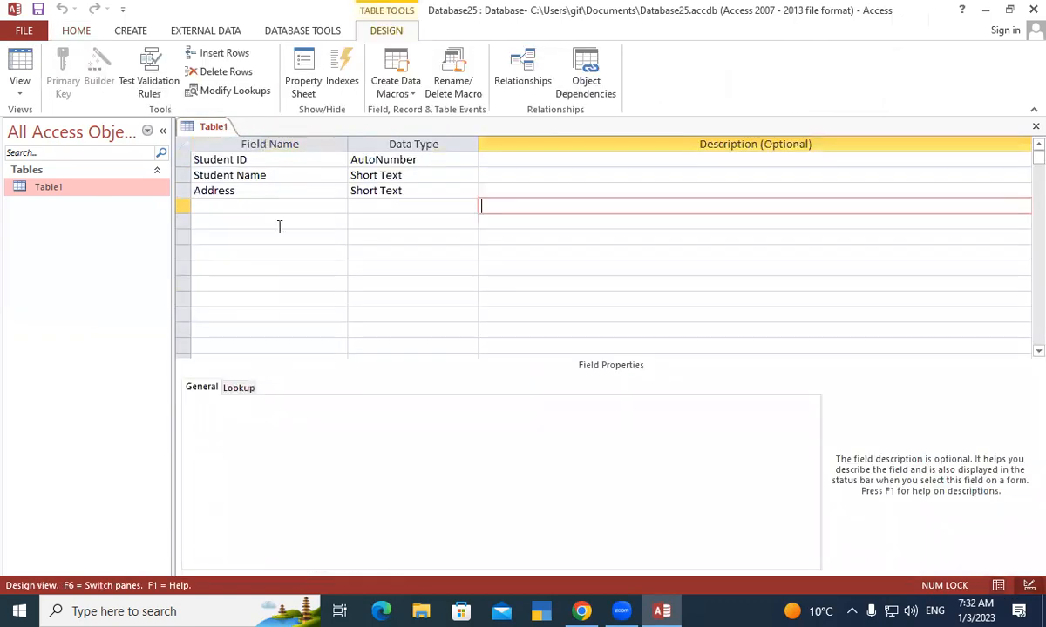
click(244, 159)
click(183, 161)
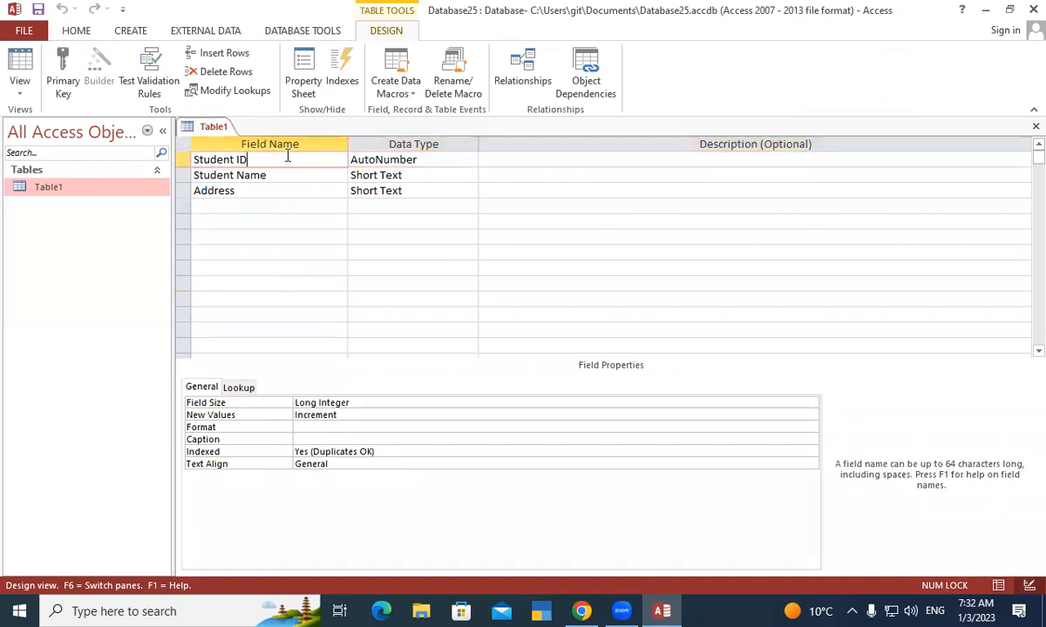
right_click(221, 128)
click(258, 139)
right_click(202, 129)
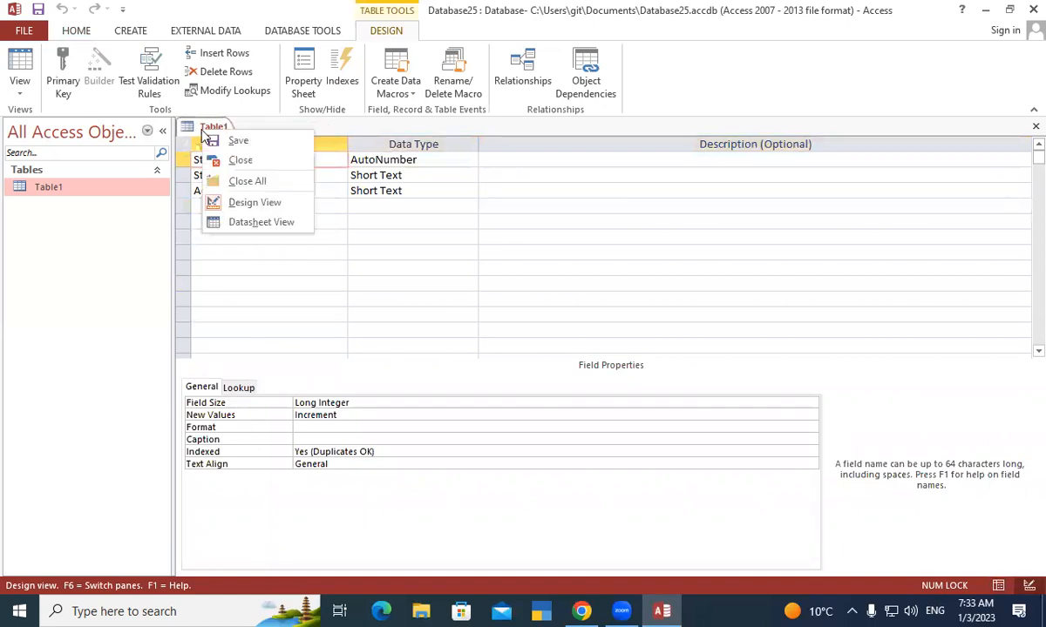
click(266, 220)
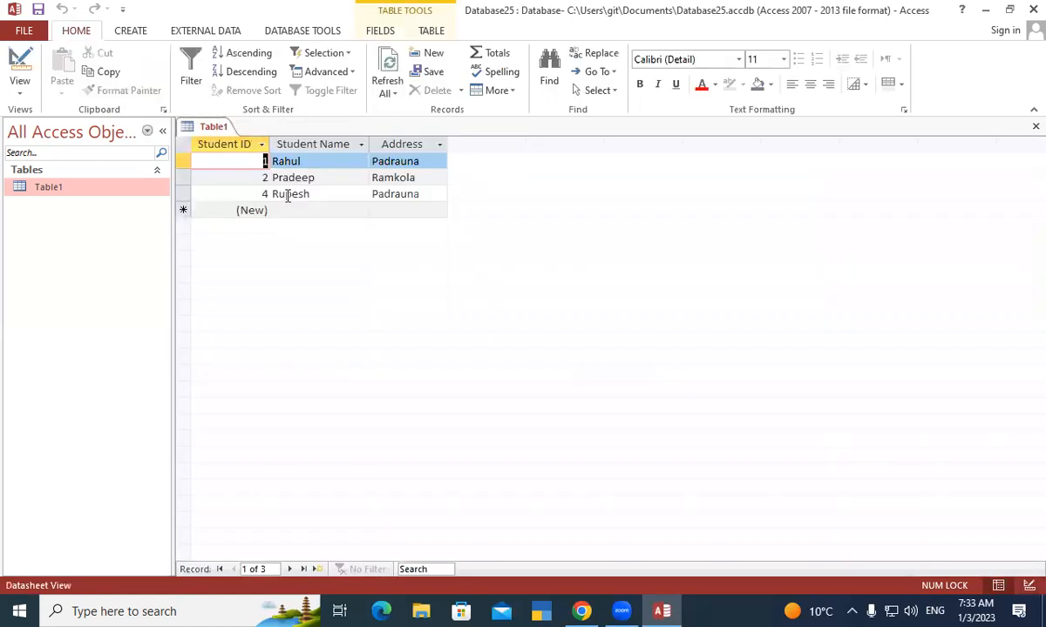
- Permanently delete the Student ID field from Table1 in Design View
right_click(201, 128)
click(269, 206)
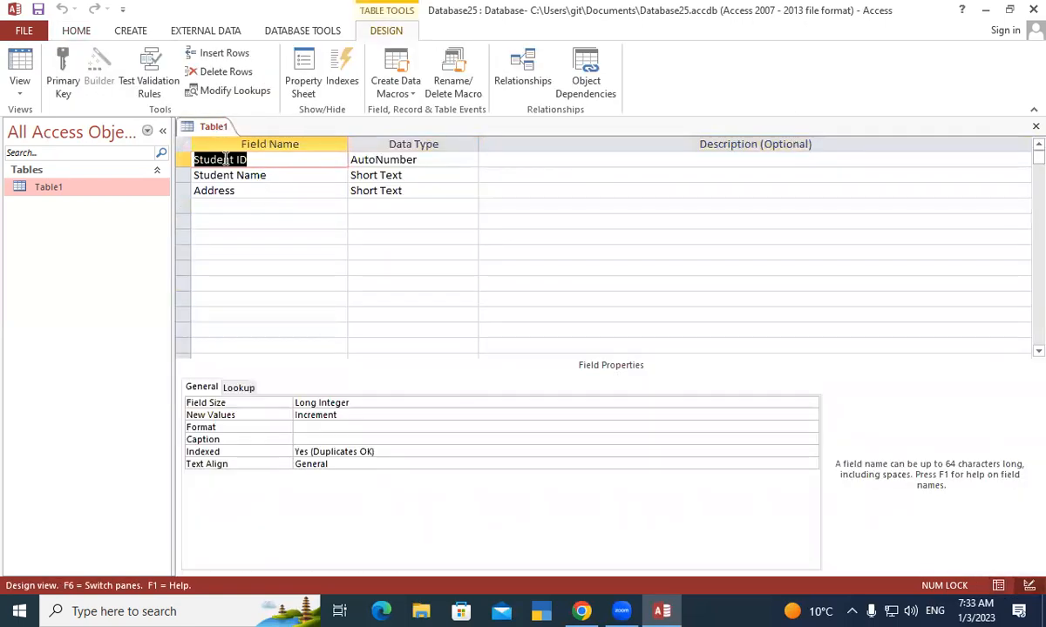
right_click(267, 163)
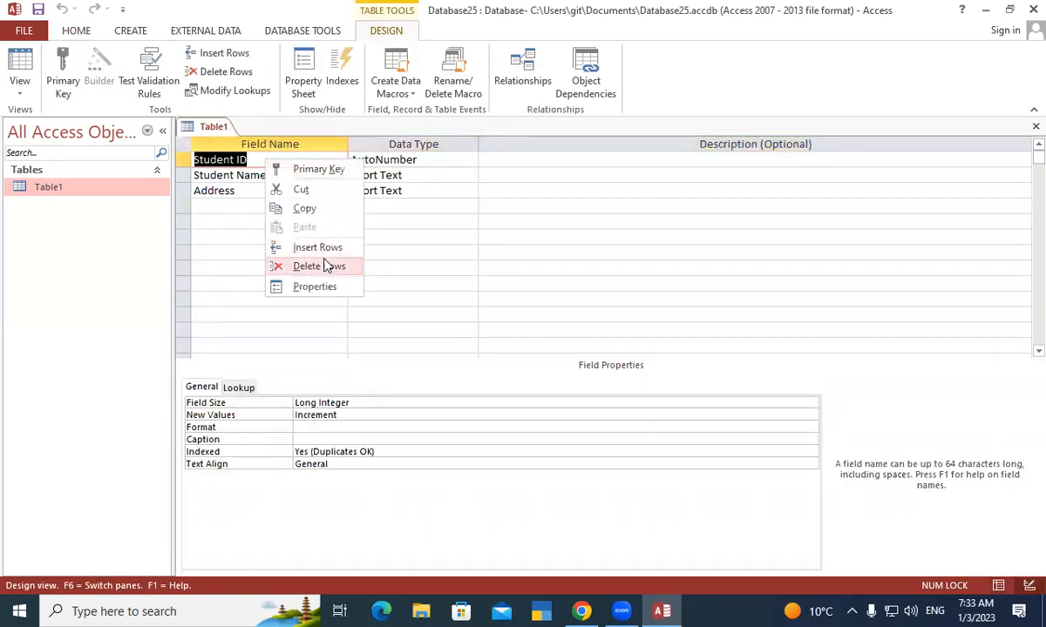
click(321, 266)
click(495, 356)
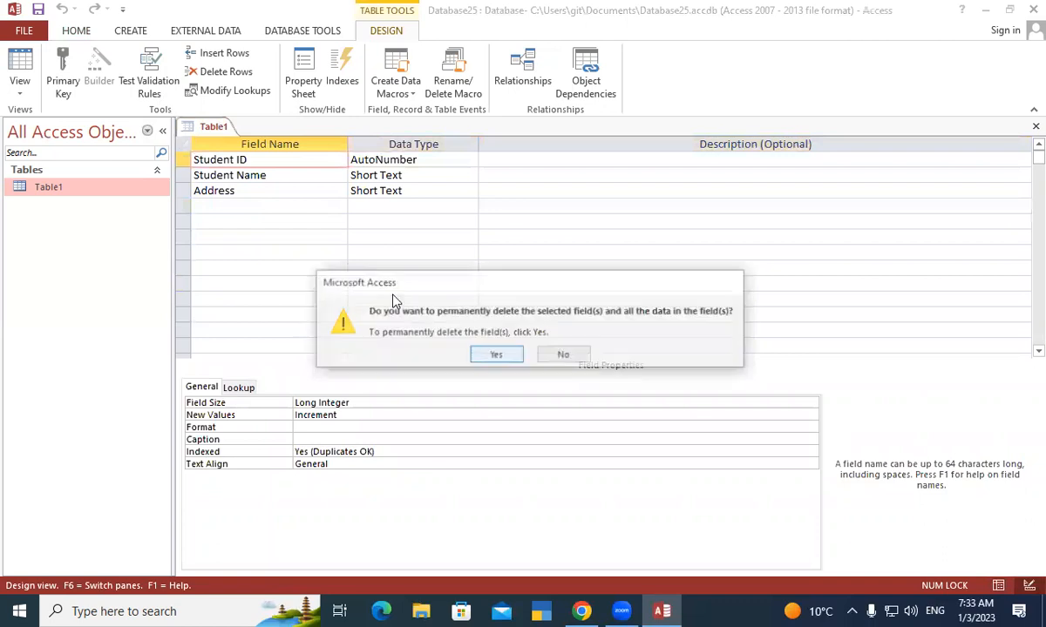
click(495, 360)
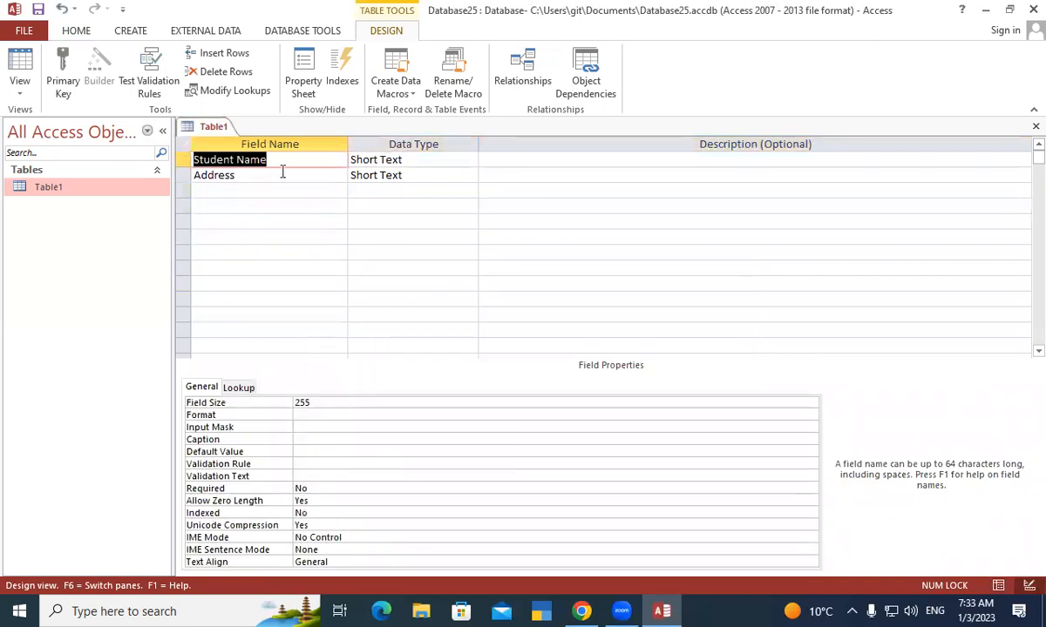
- Insert a row above Student Name for an AutoNumber field named ID and make it the primary key
right_click(277, 161)
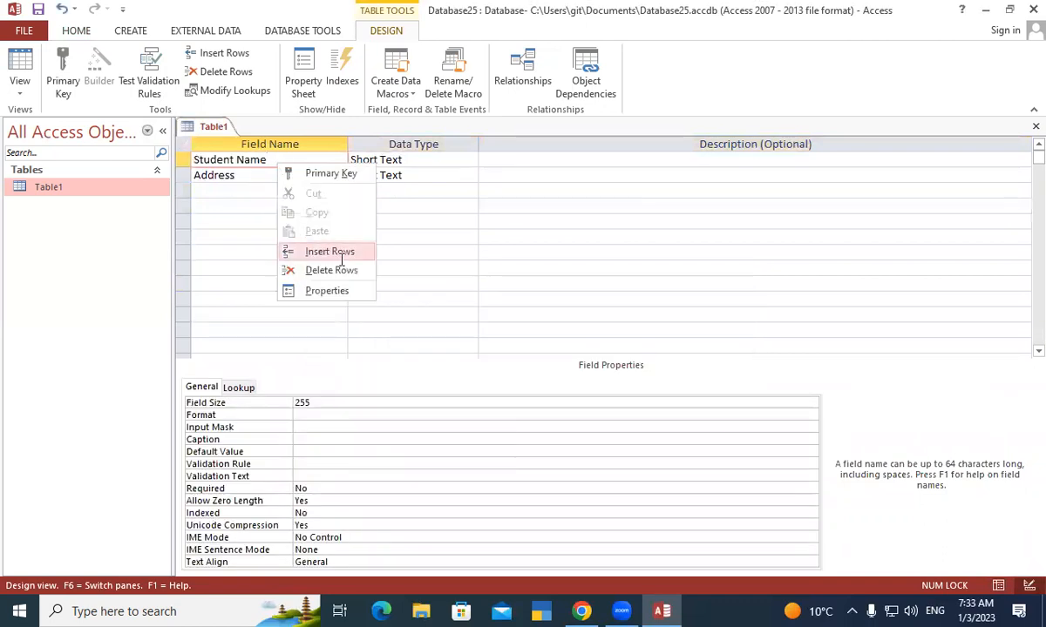
click(288, 253)
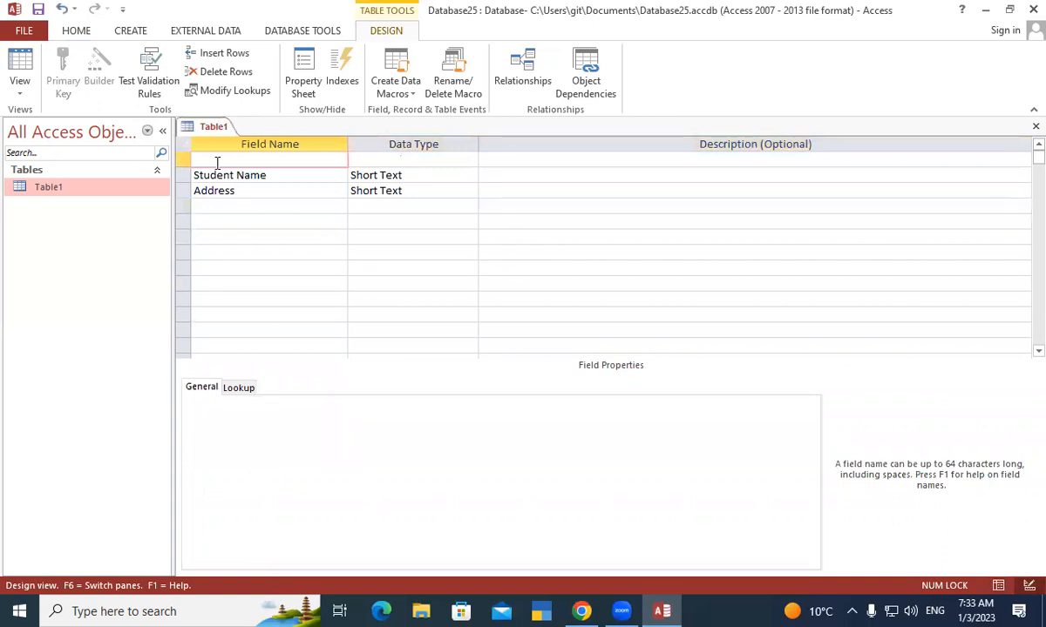
text(ID)
key(Tab)
click(469, 160)
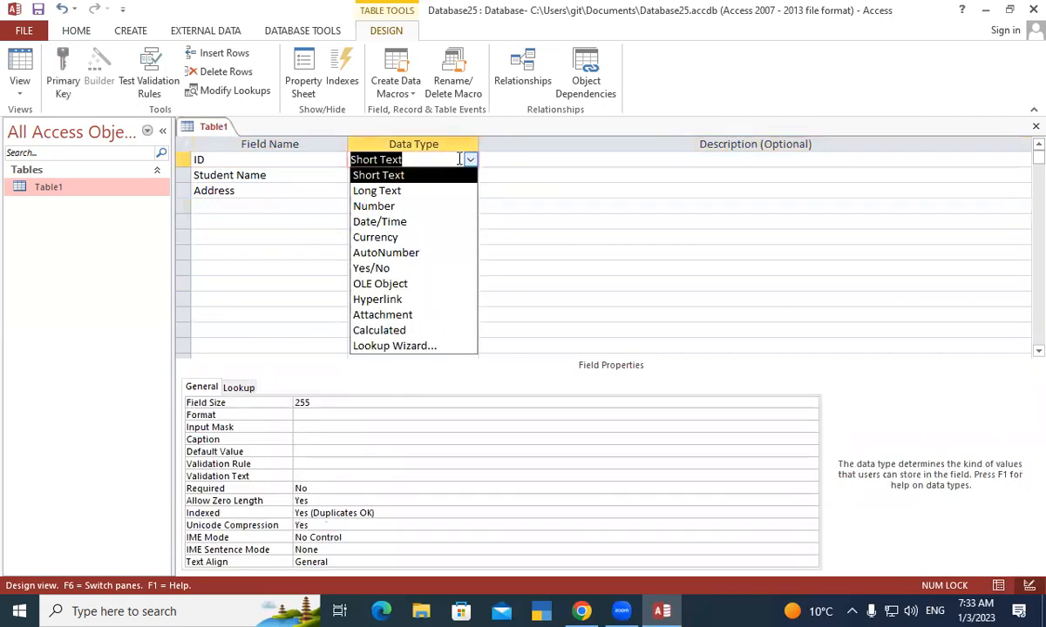
click(404, 258)
right_click(183, 164)
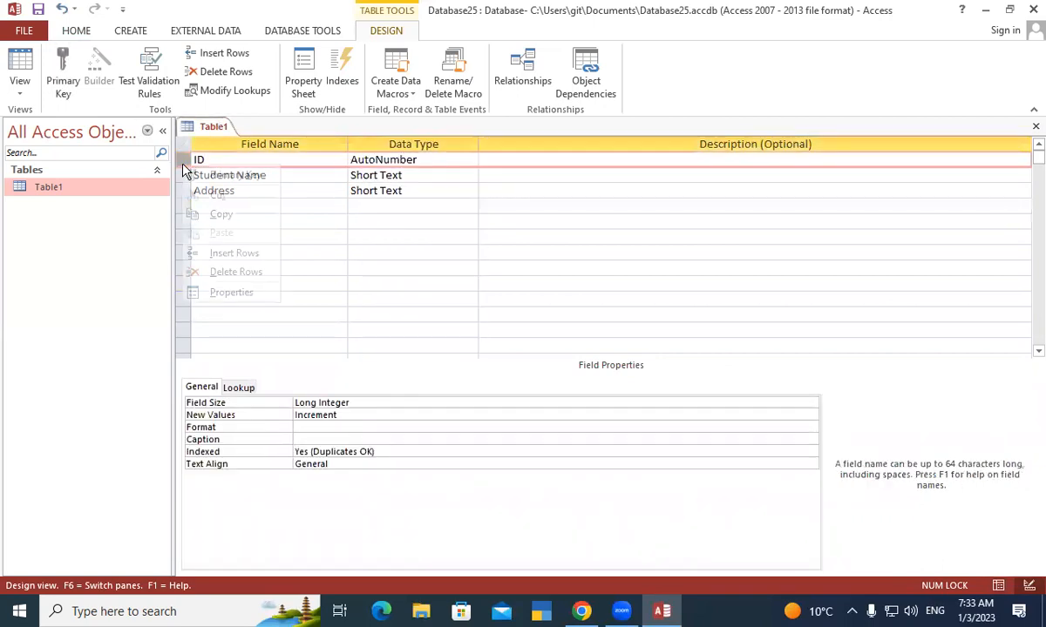
click(234, 175)
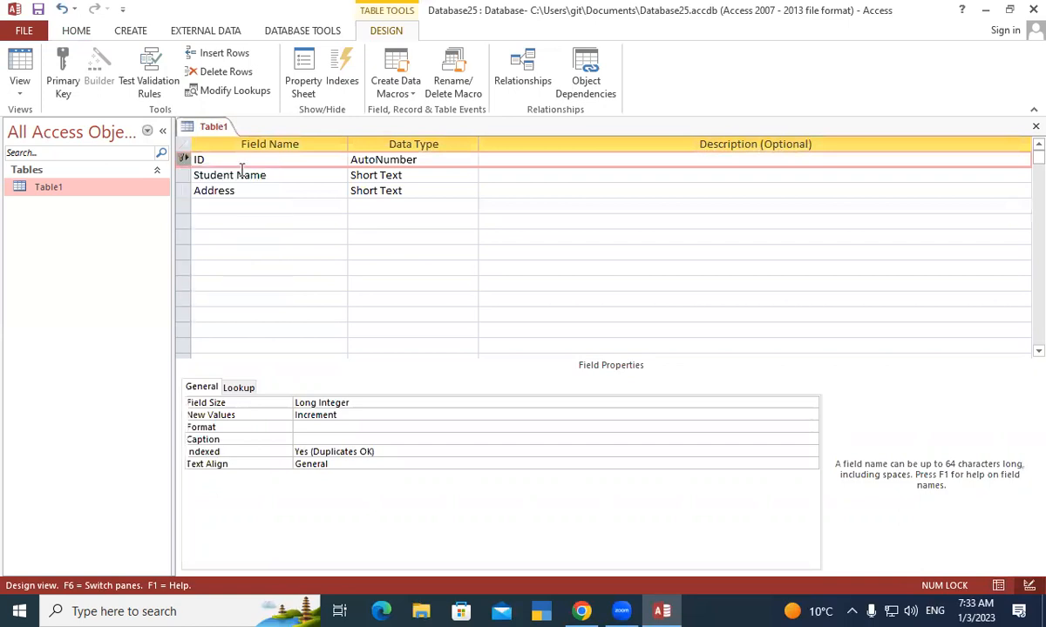
- Save the design of Table1 and switch it to Datasheet View
right_click(196, 123)
right_click(196, 122)
right_click(214, 124)
click(264, 211)
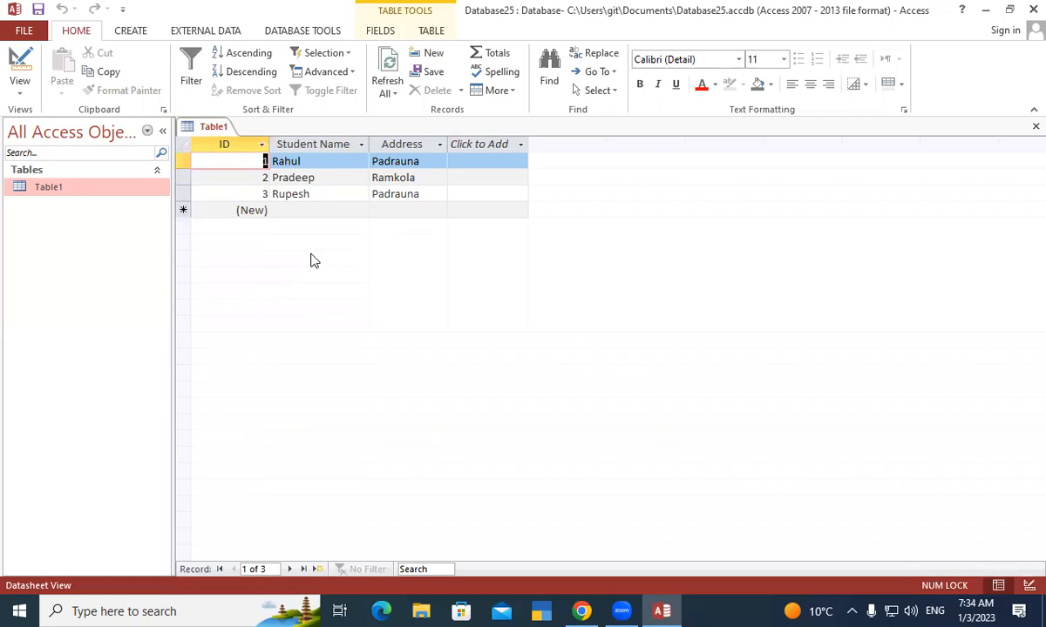
- Save Table1 with its new ID field and close it
right_click(218, 127)
right_click(211, 132)
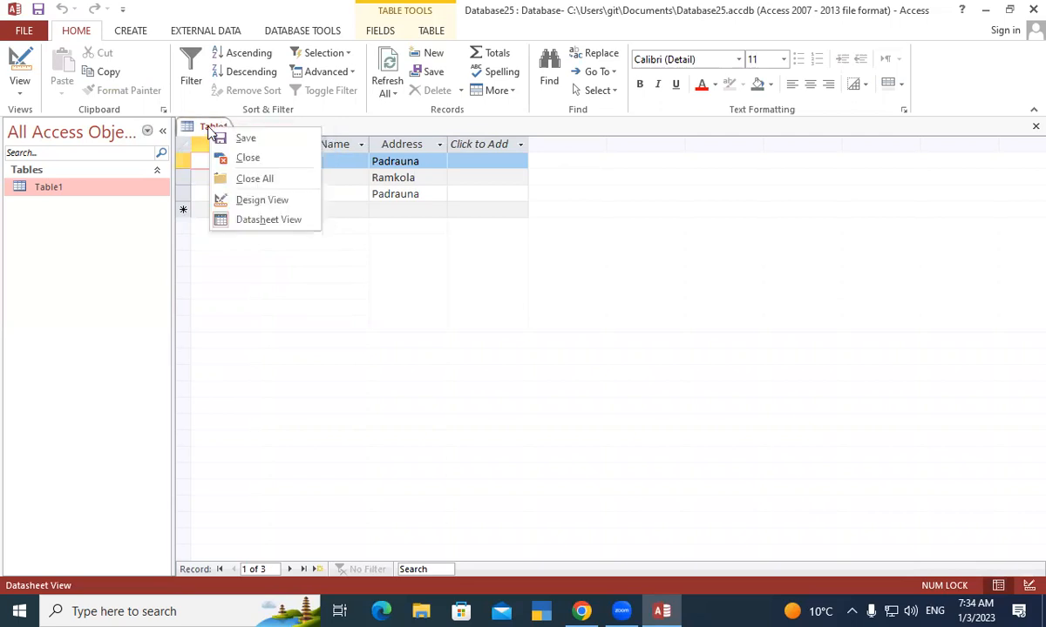
right_click(218, 130)
right_click(213, 127)
right_click(220, 132)
click(232, 135)
right_click(223, 135)
click(212, 118)
right_click(212, 117)
click(223, 133)
right_click(216, 127)
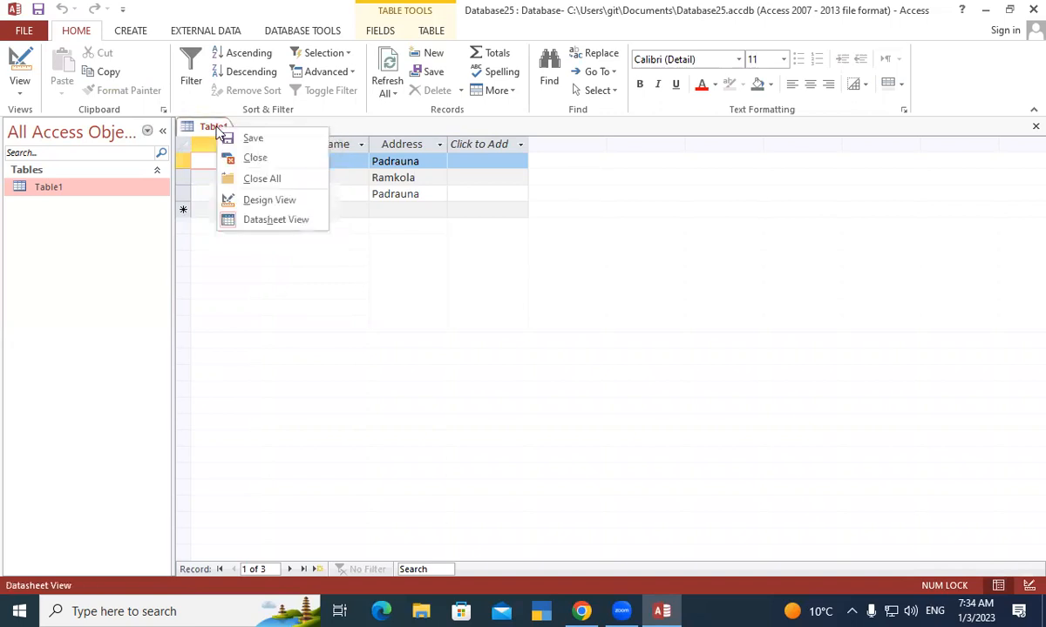
click(226, 137)
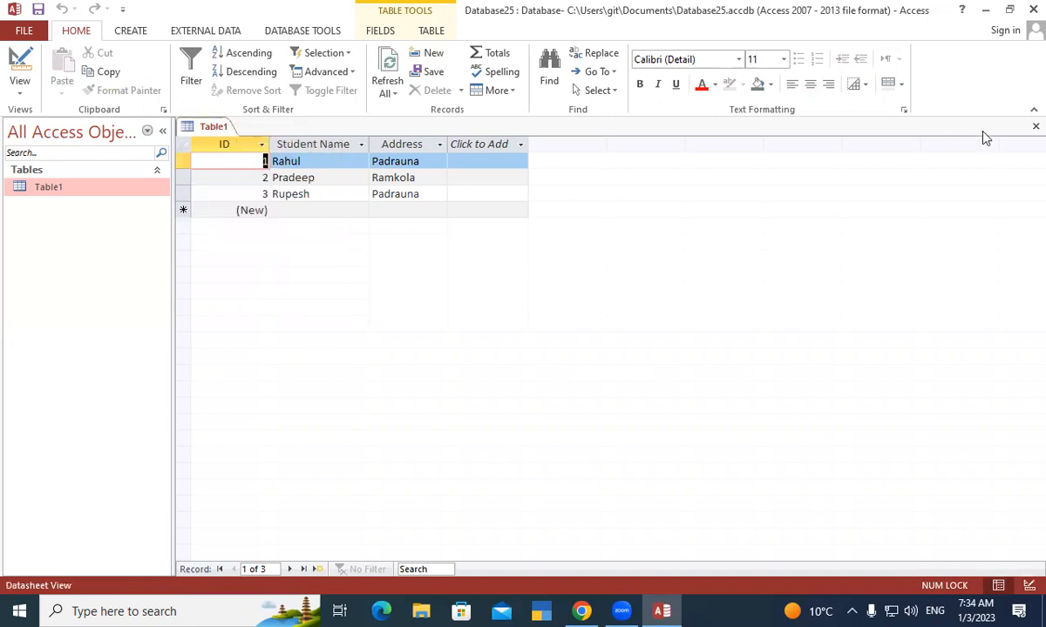
click(1035, 127)
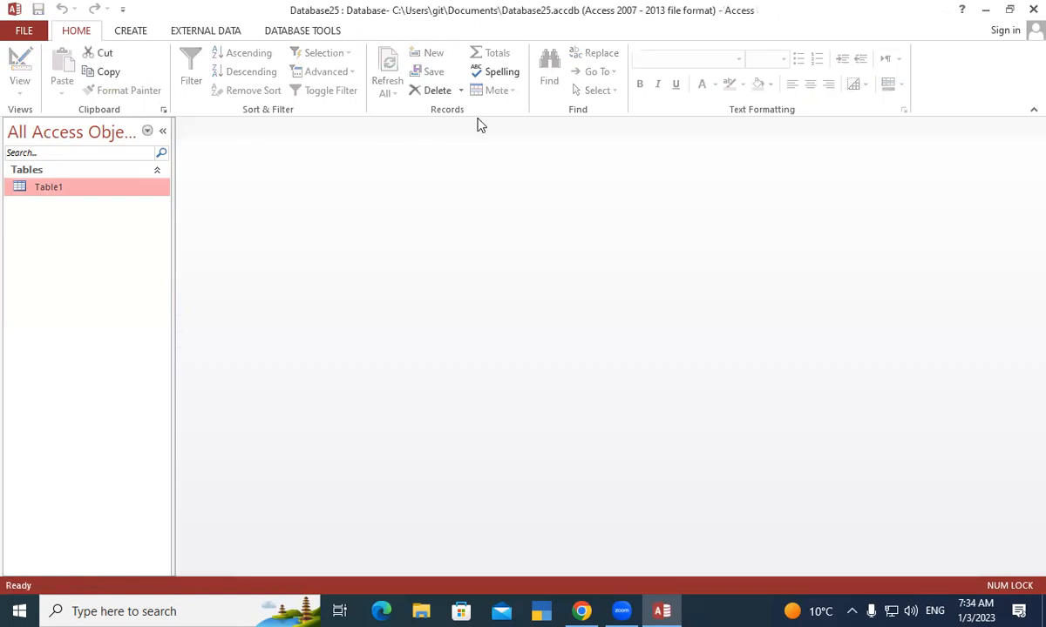
- Launch Excel with the Run command "excel", maximize its window and create a blank workbook
key(super+r)
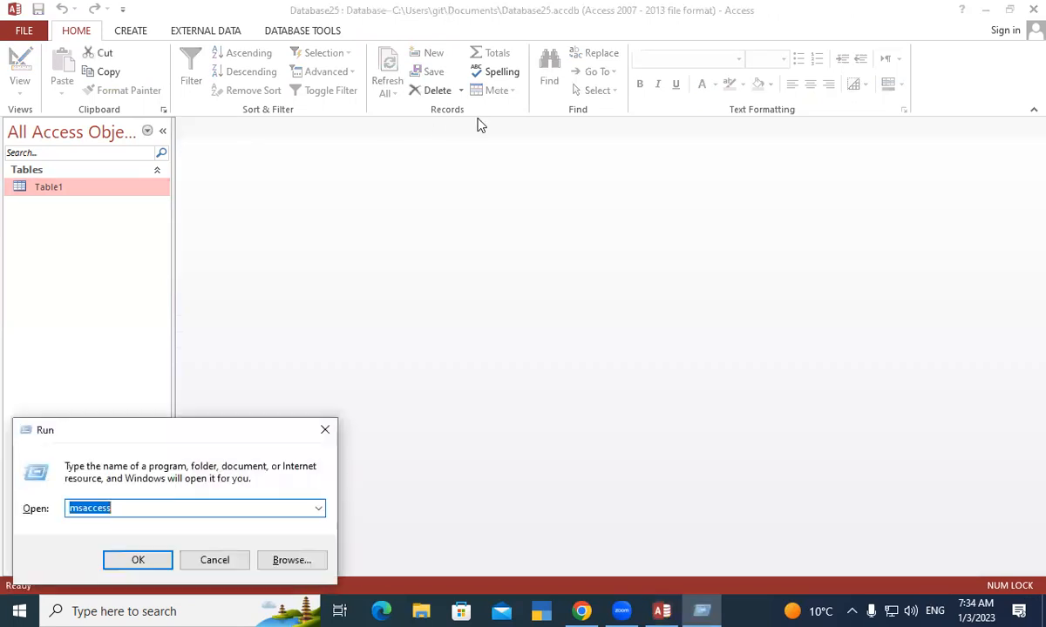
text(exce)
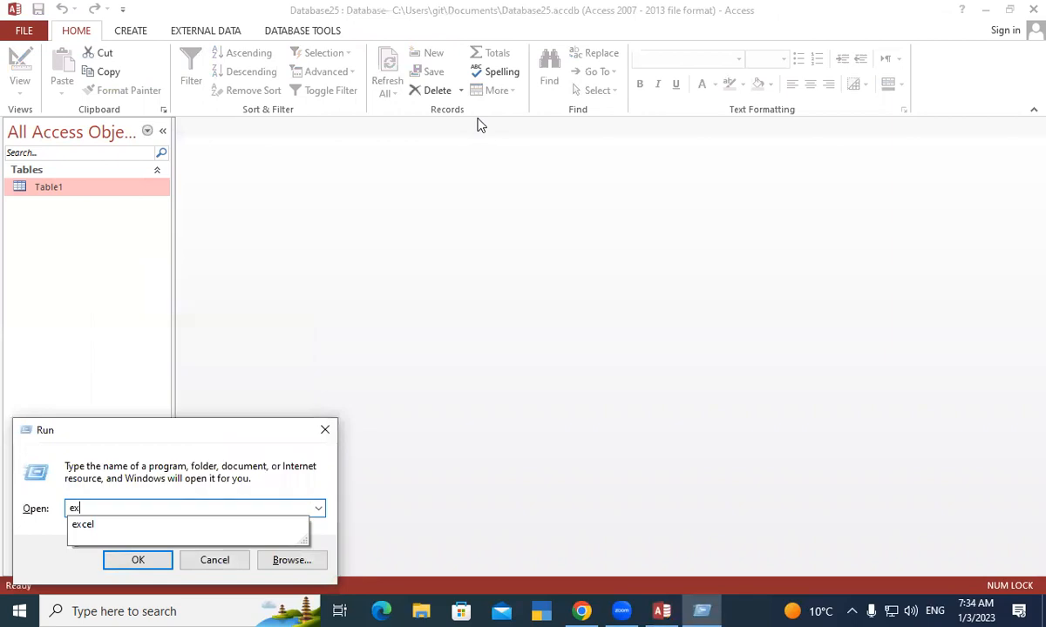
text(l)
key(Return)
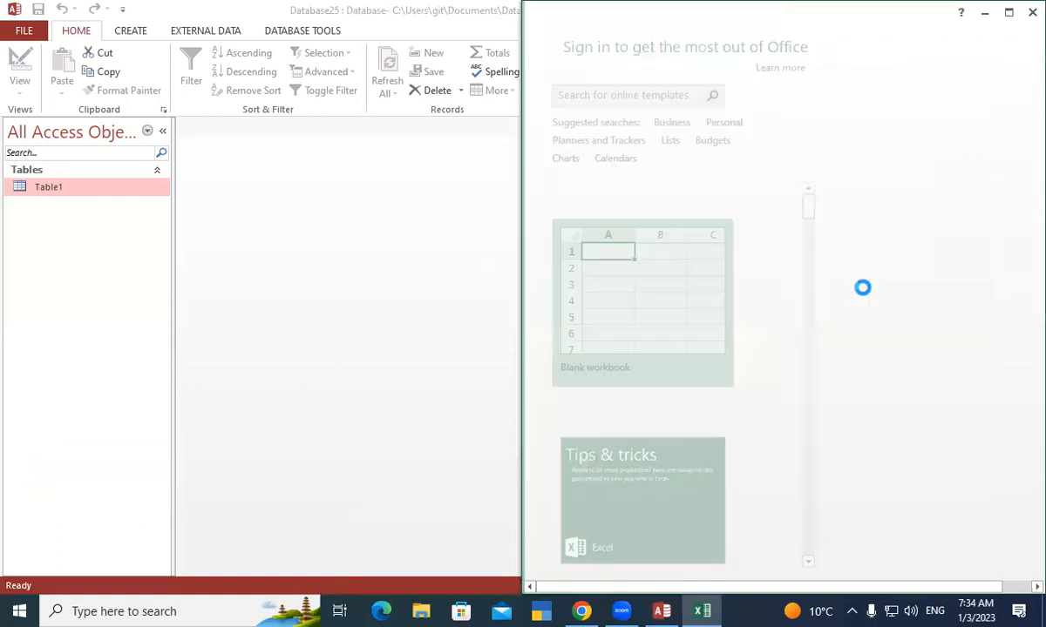
double_click(941, 10)
click(62, 226)
- Enter the headings Student Name, Address and Course in cells A2 to C2
click(68, 193)
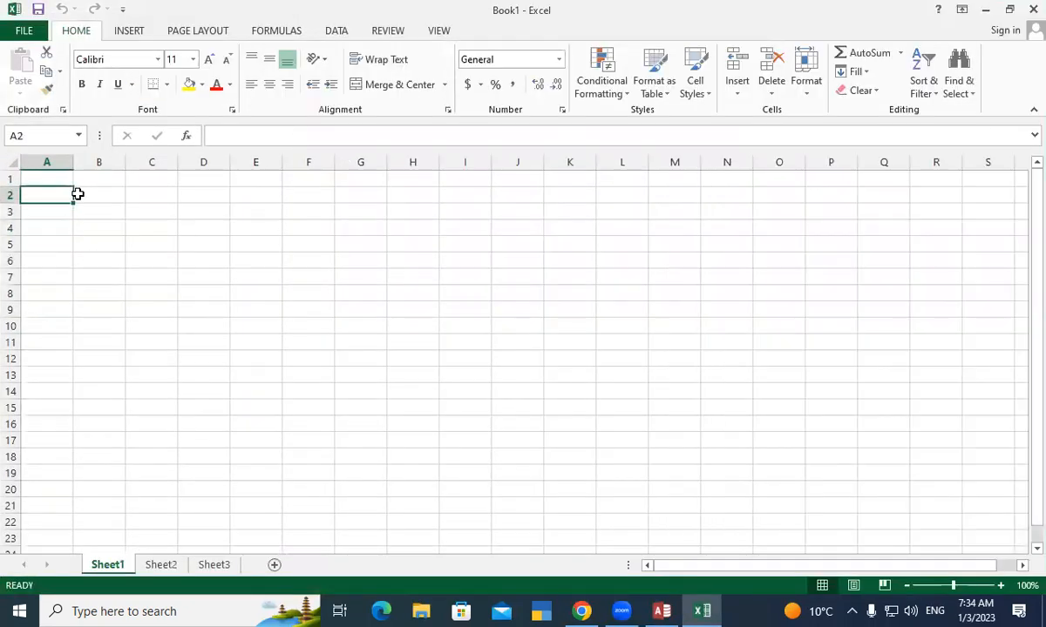
text(SS)
key(BackSpace)
text(tudent)
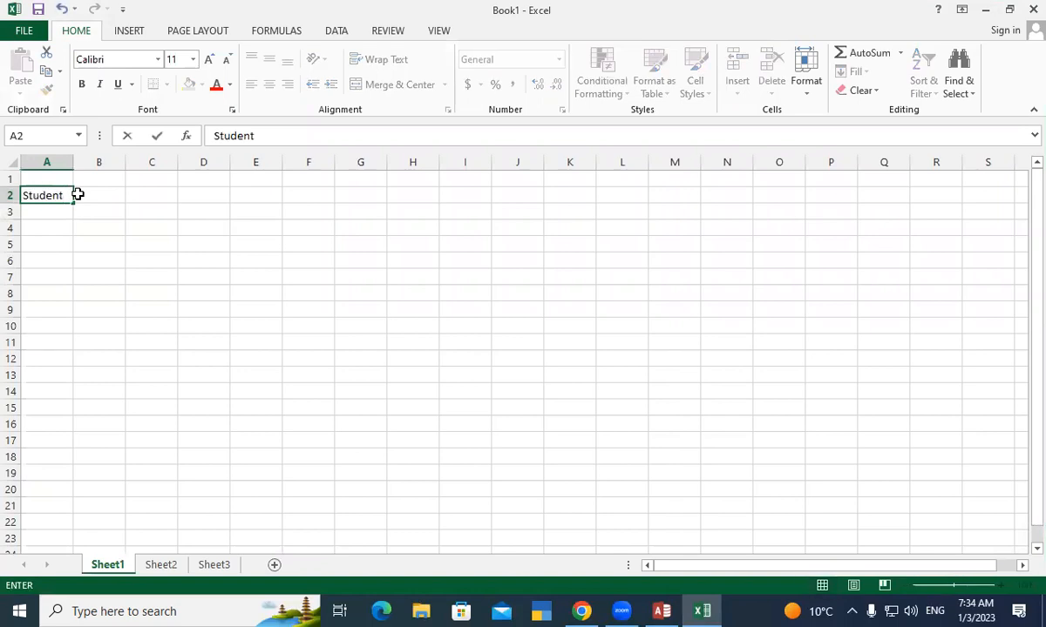
text( Name)
click(78, 195)
text(Ad)
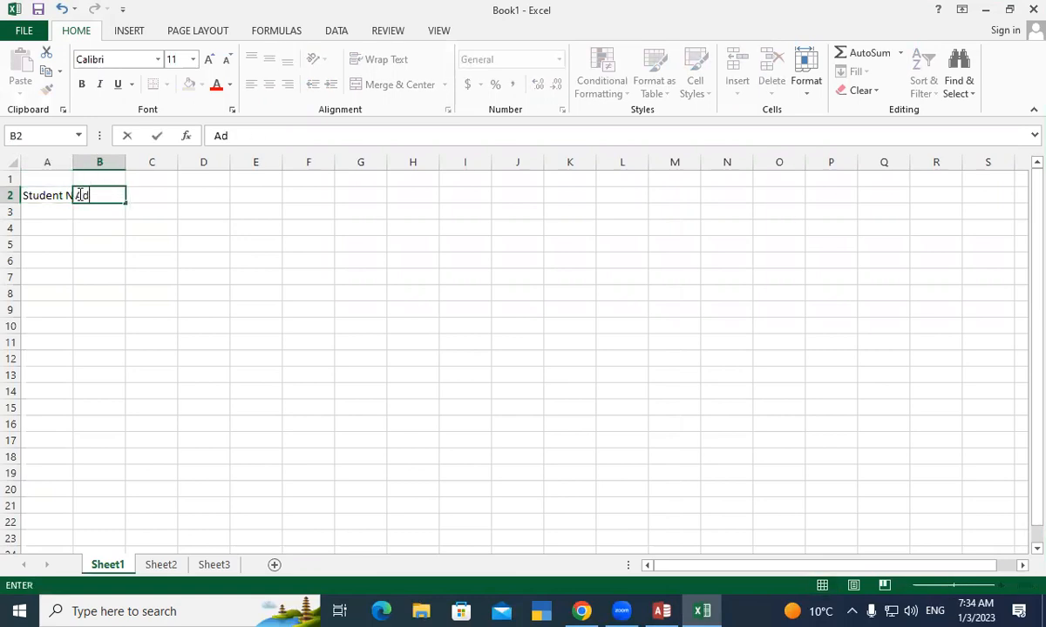
text(dress)
key(Tab)
text(COu)
key(BackSpace)
key(BackSpace)
text(ourse)
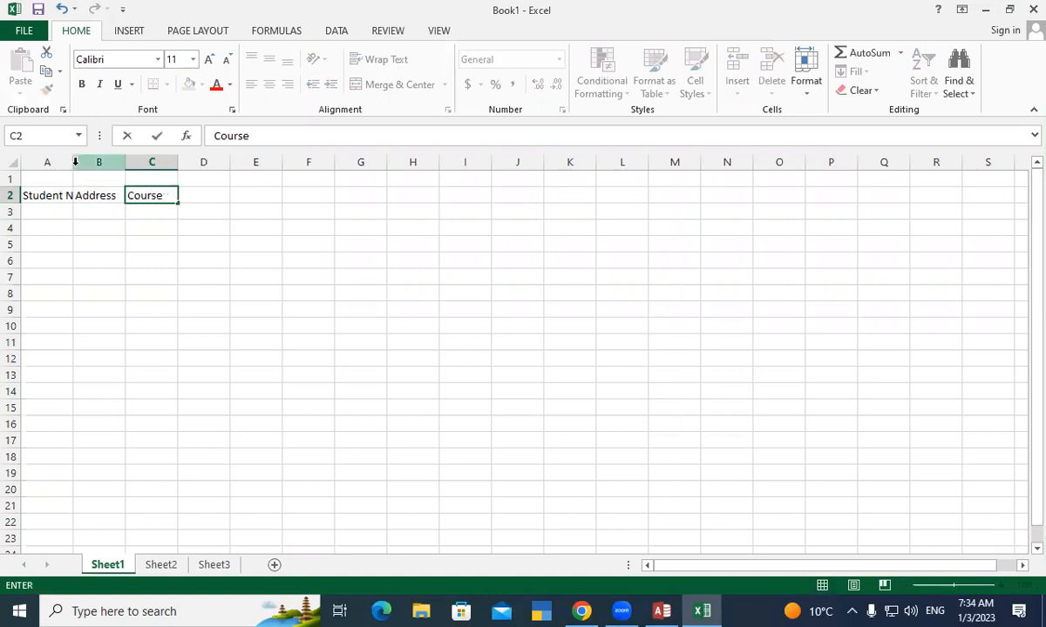
- Fit the widths of columns A to C to their headings
click(66, 162)
drag(71, 162, 253, 163)
click(150, 260)
- Fill row 3 with the first student's name and address and the course DCA
click(75, 212)
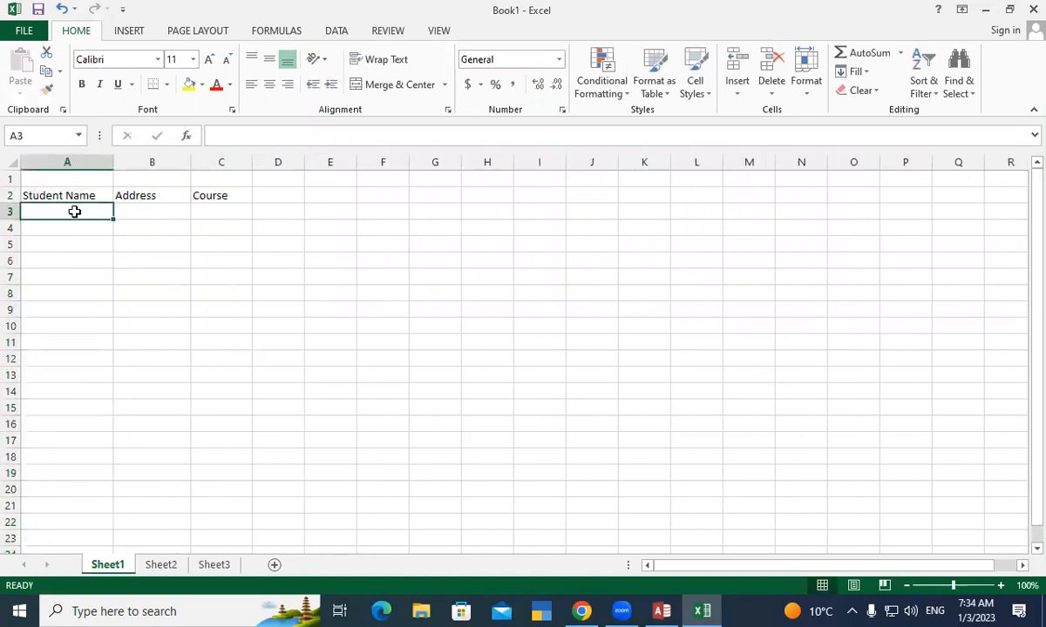
text(Rahul)
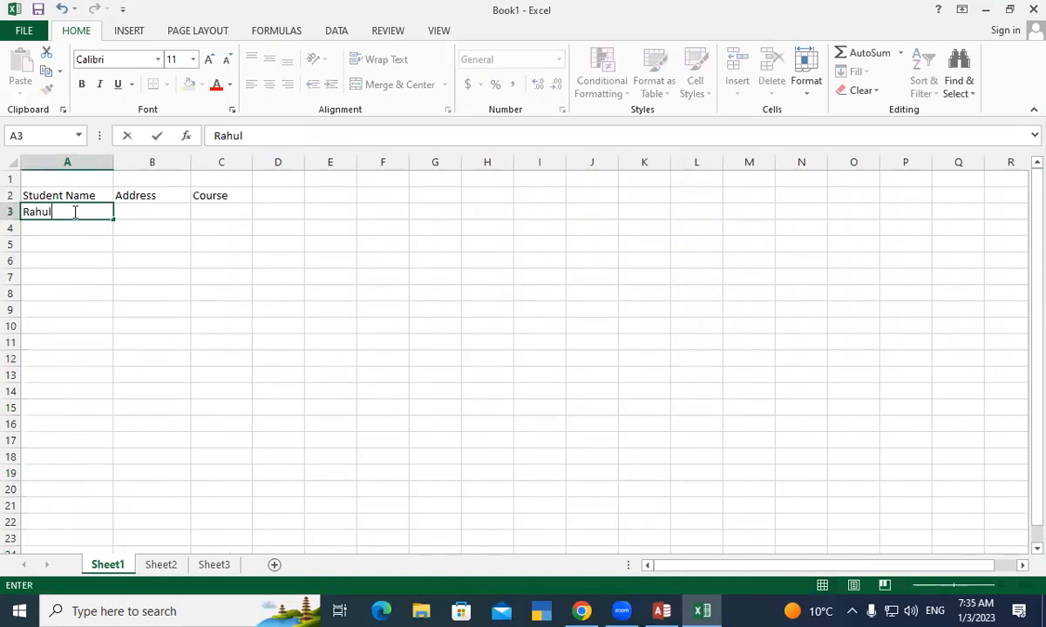
key(Tab)
text(P)
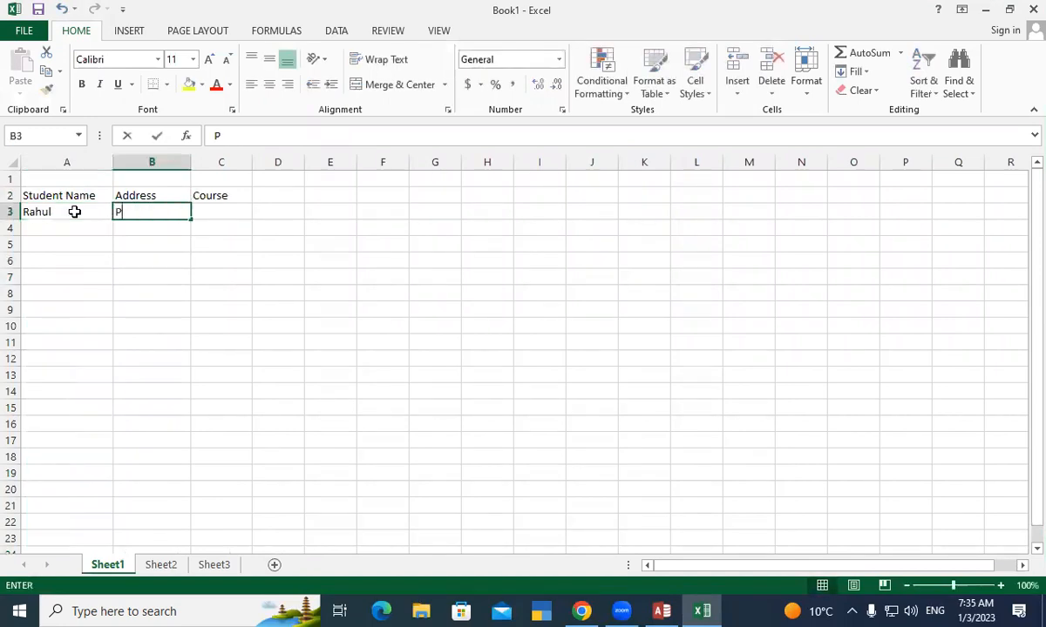
text(adrauna)
key(Tab)
text(DCA)
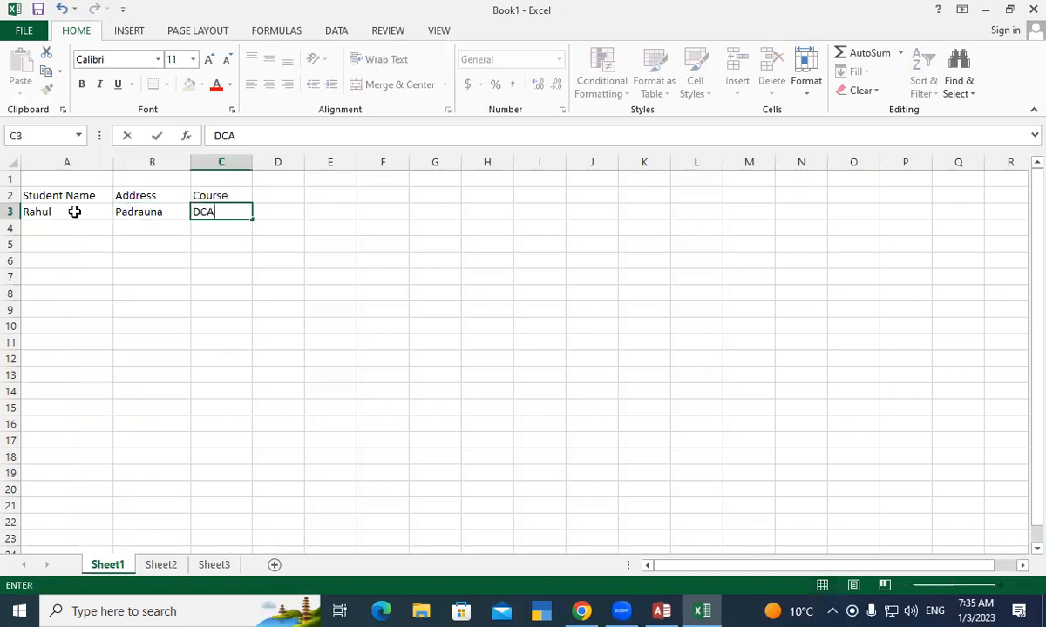
key(Tab)
- Fill row 4 with the second student's name and address and the course ADCA
click(39, 230)
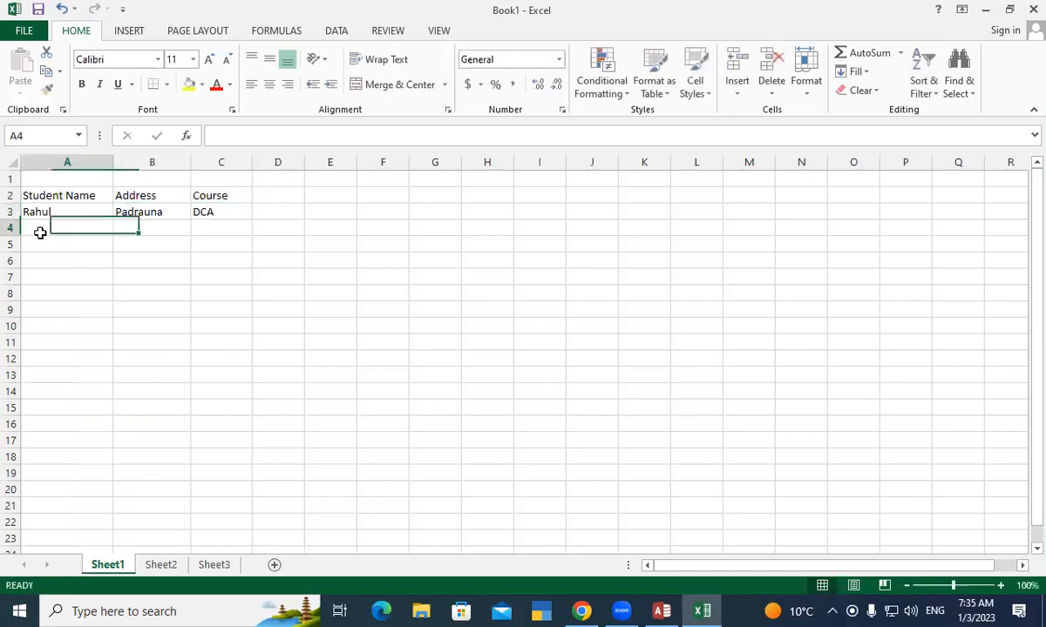
text(Vh)
key(BackSpace)
key(BackSpace)
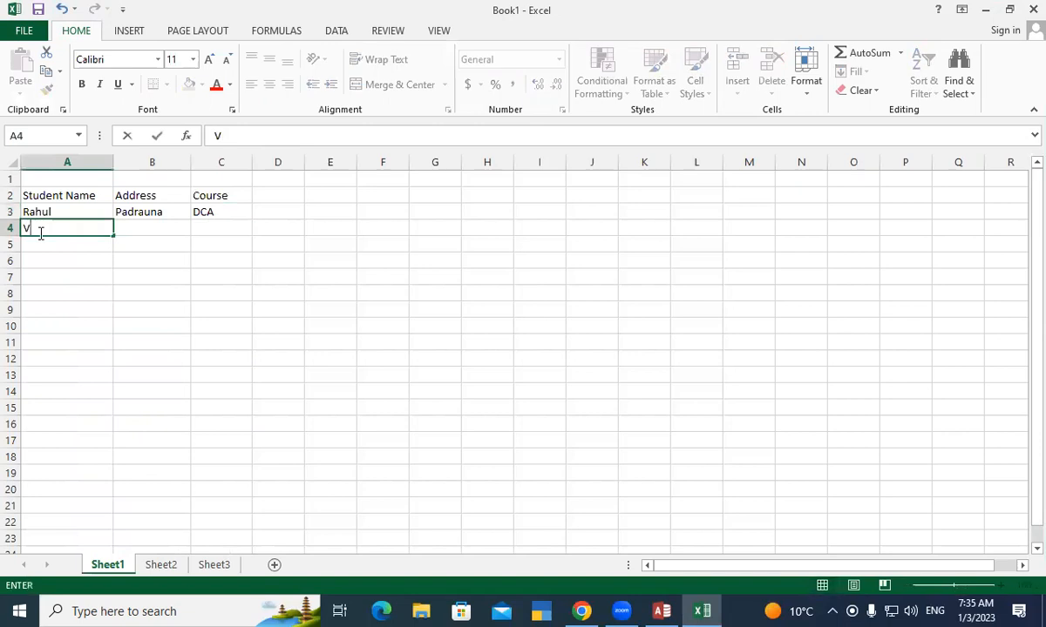
text(Chandan)
key(Tab)
text(Ramkola)
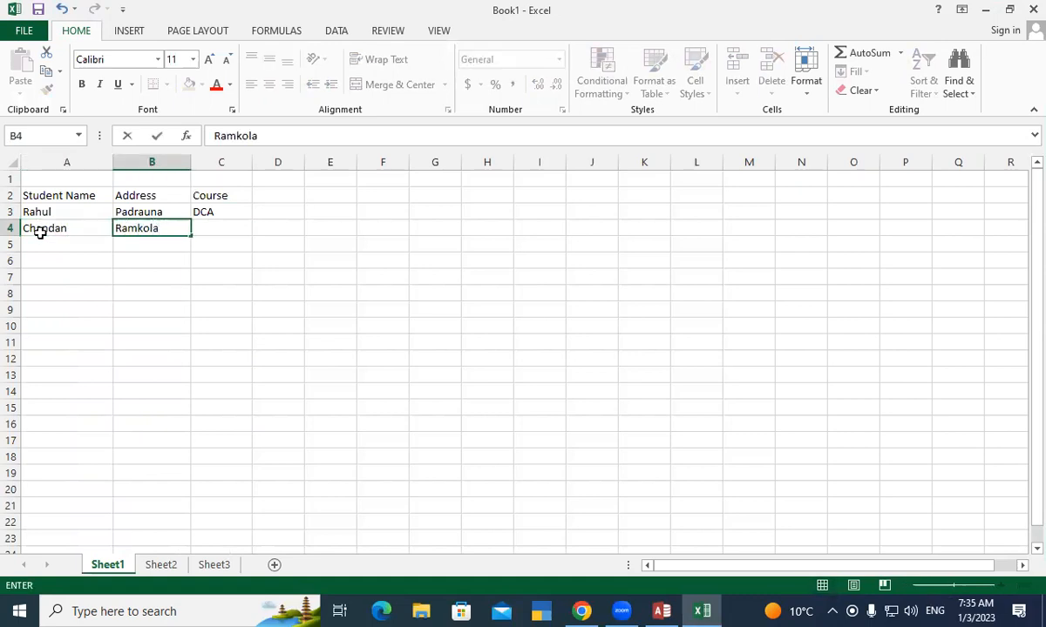
key(Tab)
text(A)
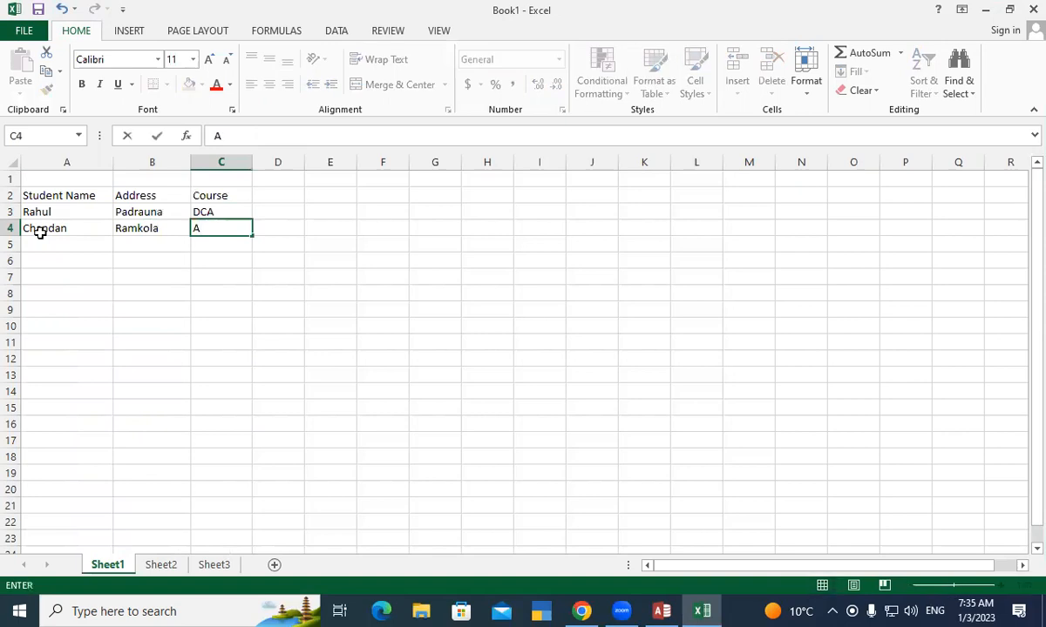
text(DCA)
click(73, 229)
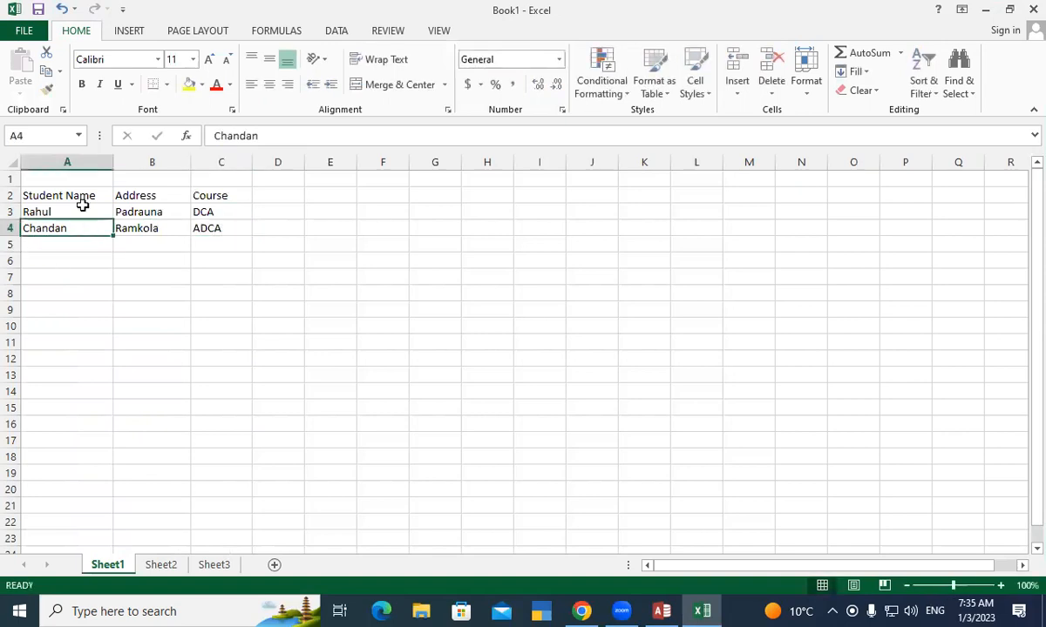
- Save the workbook as Book1 in the Documents folder and close Excel
key(ctrl+s)
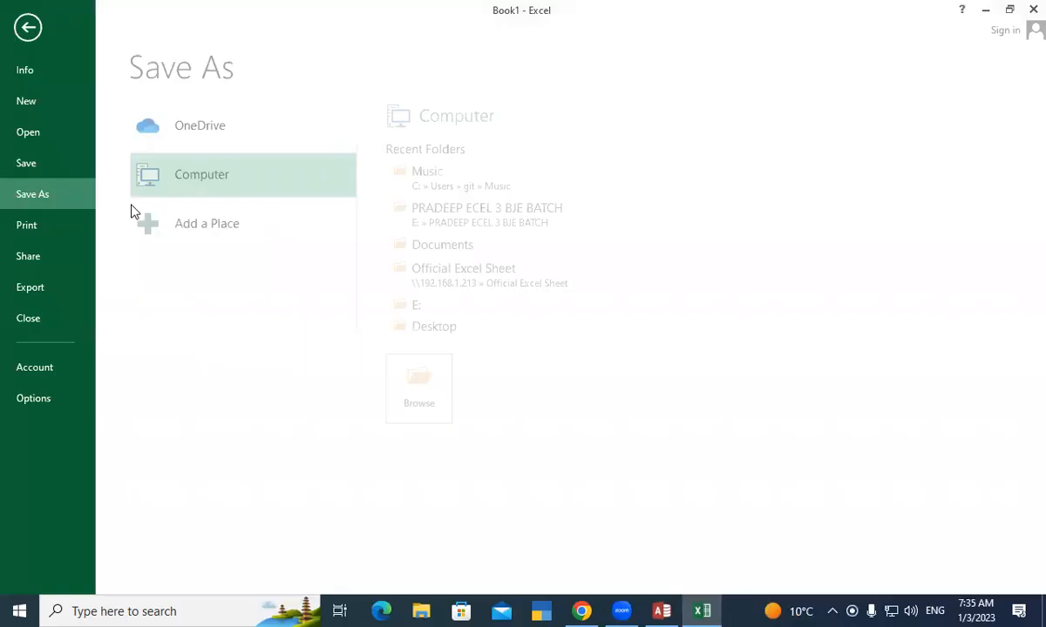
click(426, 389)
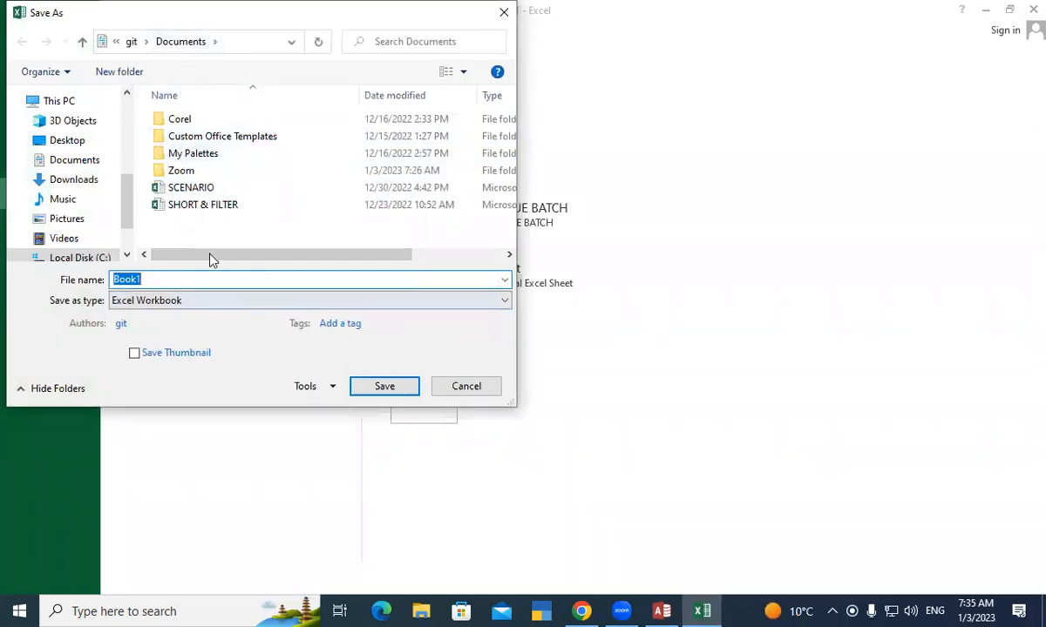
click(384, 387)
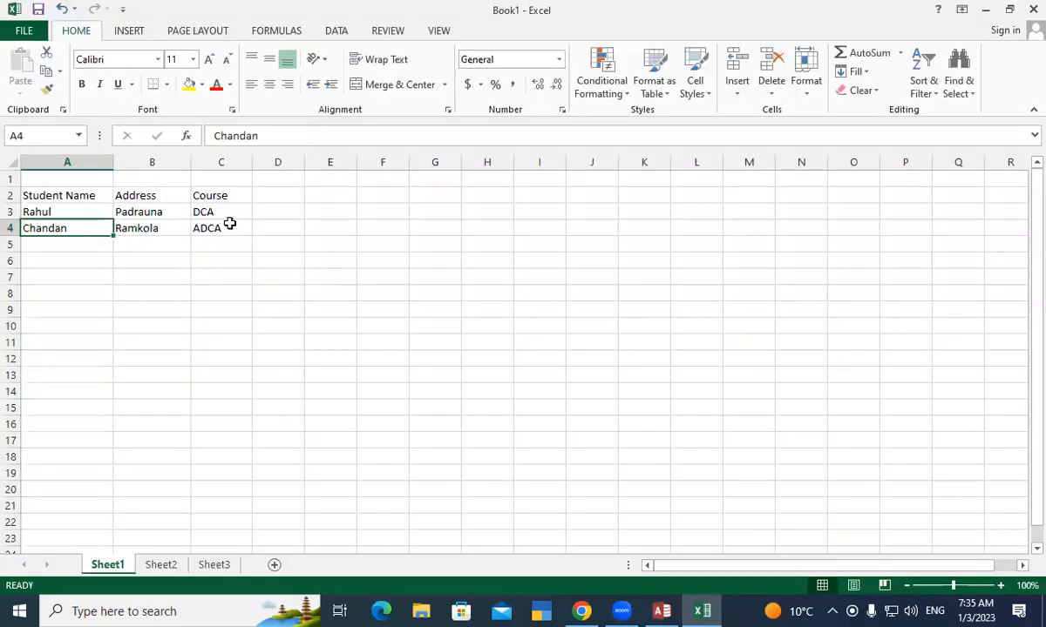
click(213, 243)
click(533, 228)
click(1032, 10)
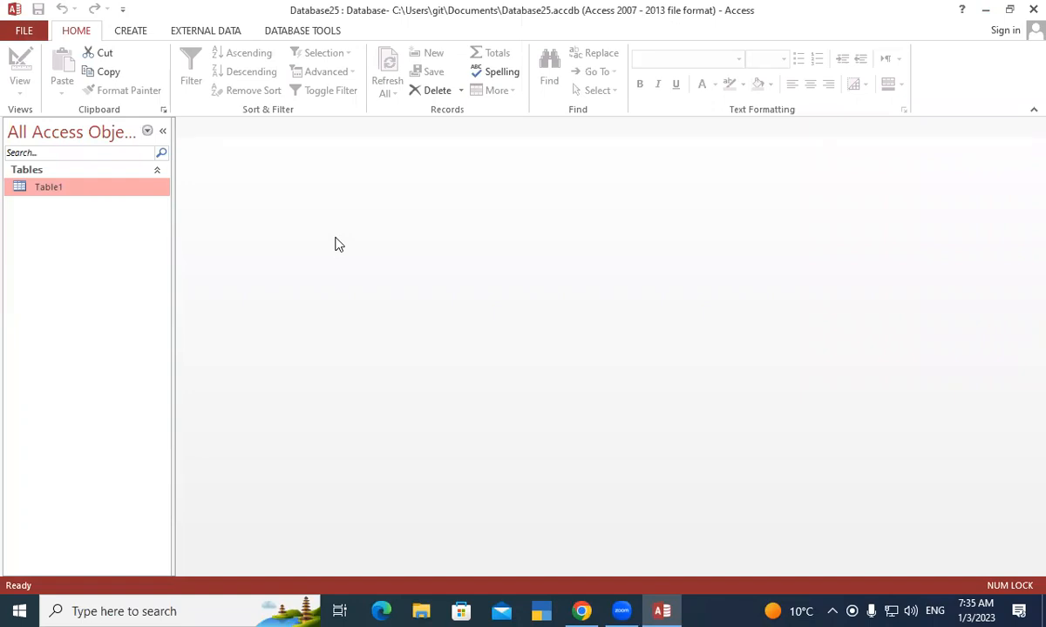
- In Access, start an Excel spreadsheet import into a new table, using Book1 from the Documents folder as the source
click(126, 37)
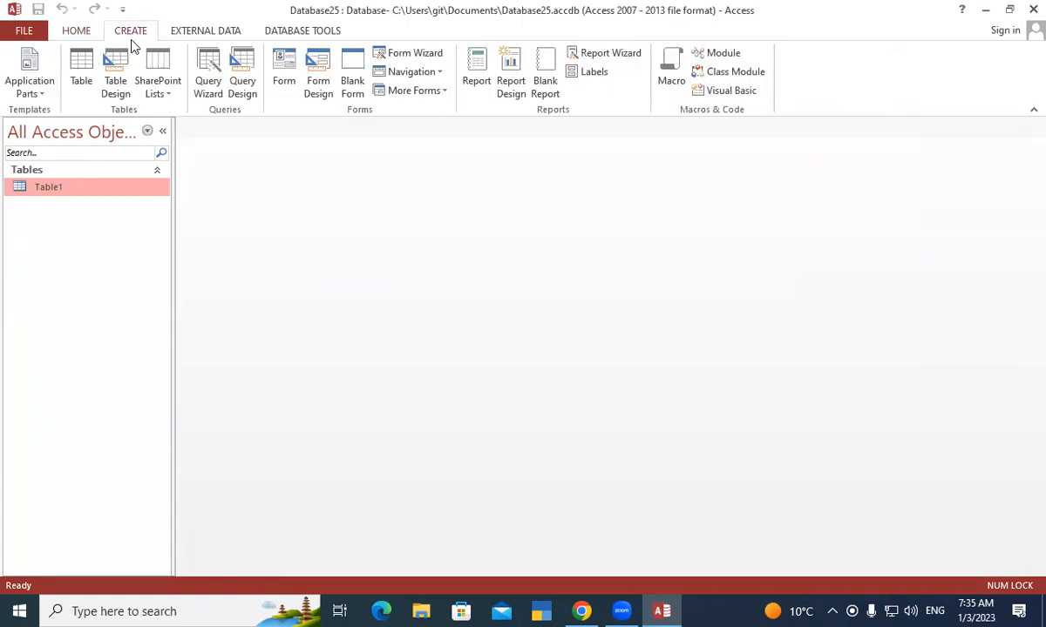
click(223, 31)
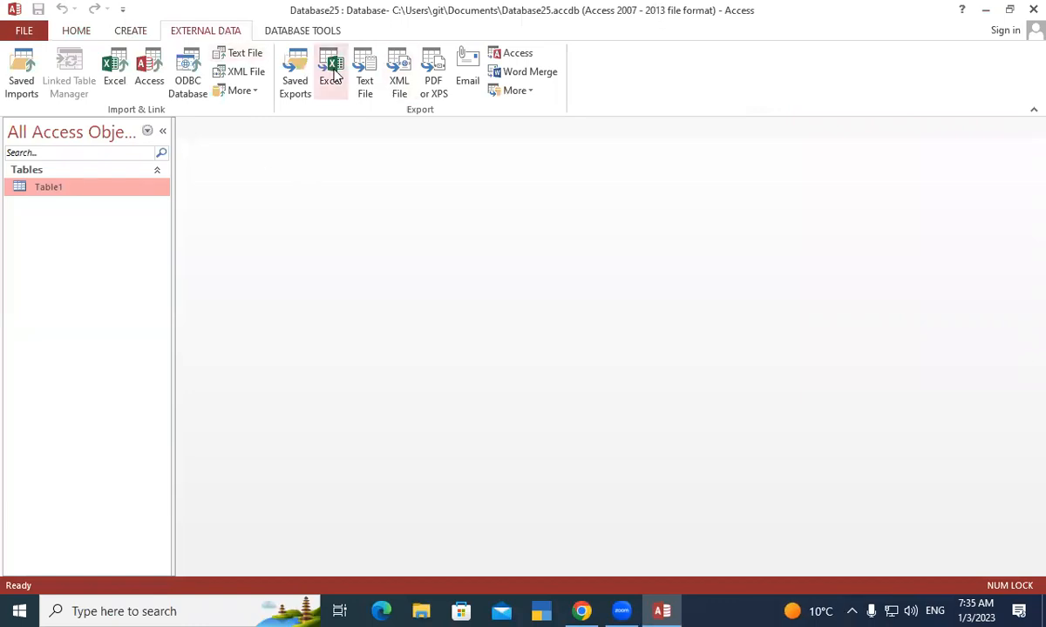
click(120, 70)
drag(399, 94, 268, 57)
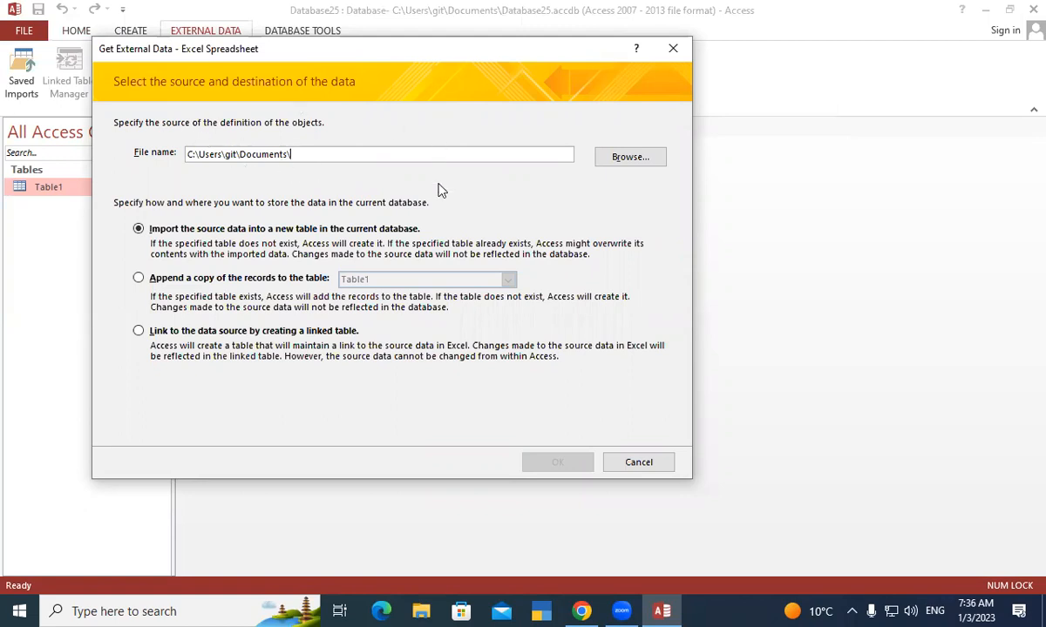
click(628, 158)
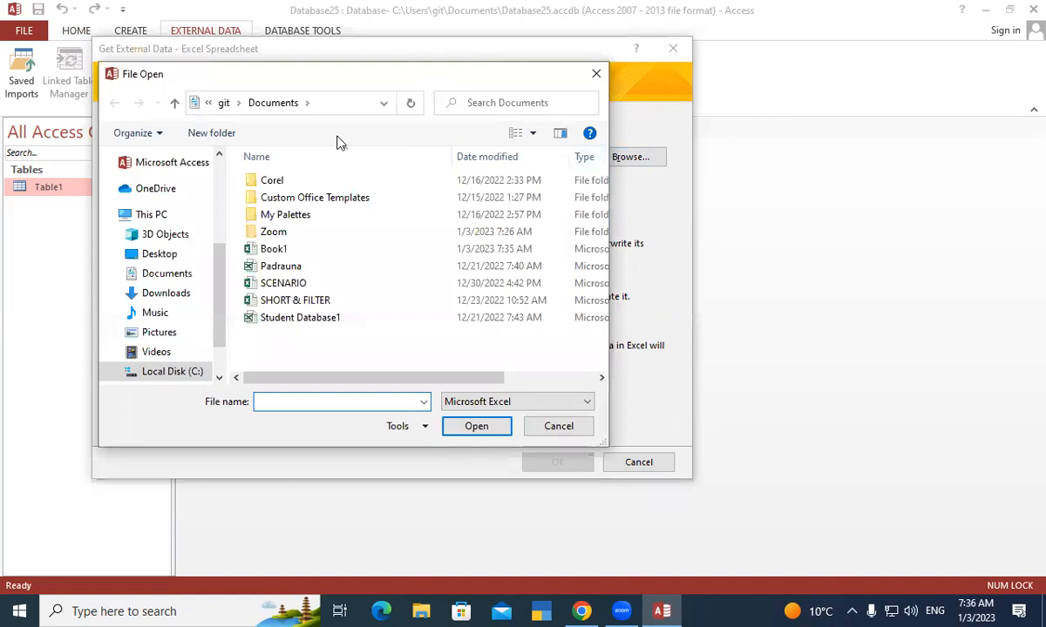
drag(308, 82, 304, 42)
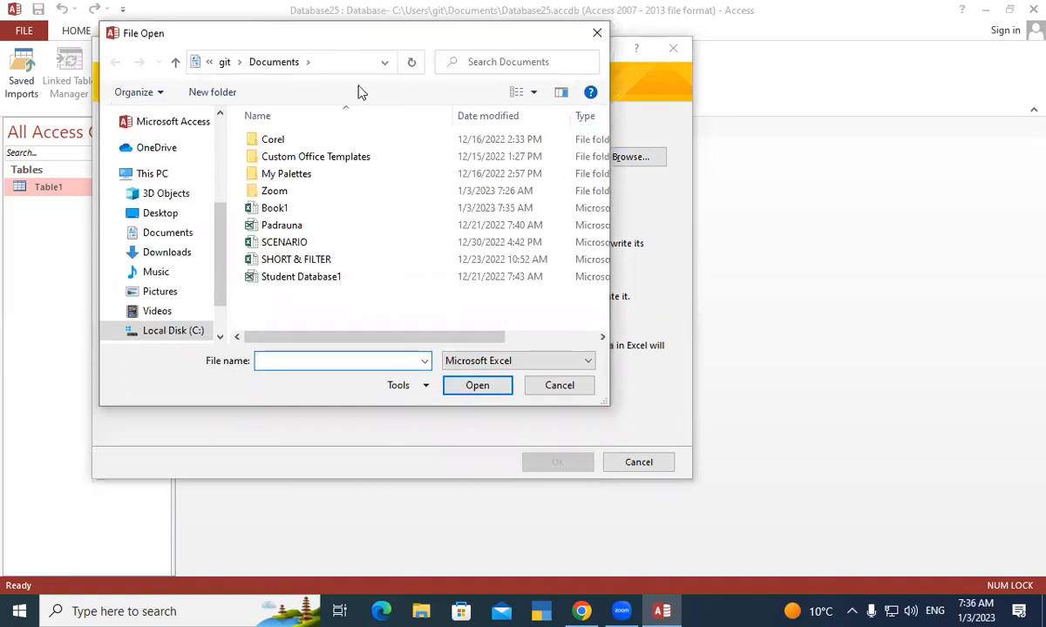
click(312, 207)
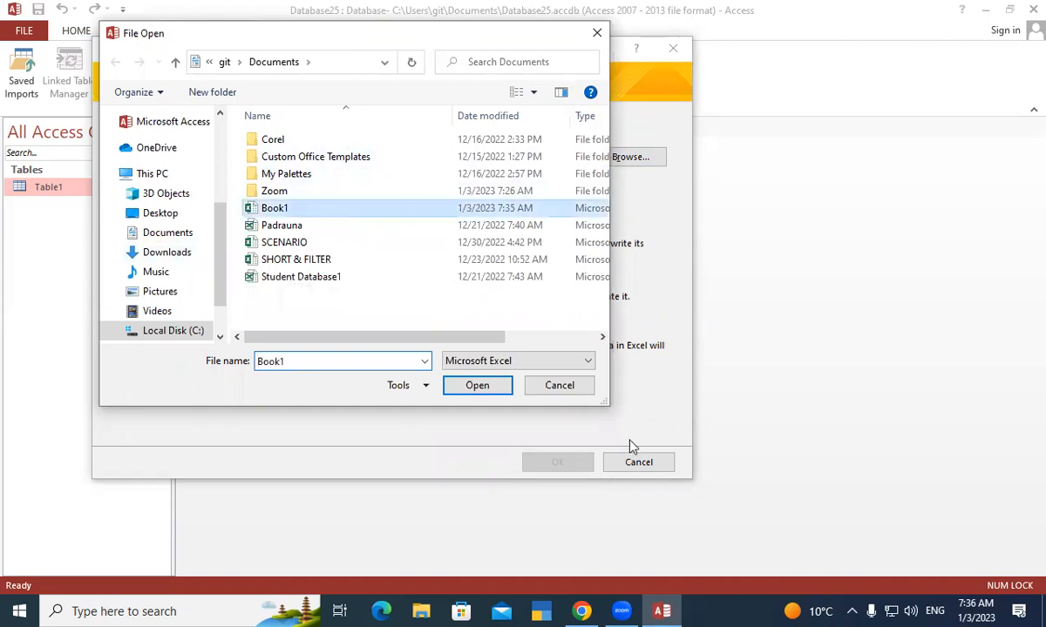
click(307, 212)
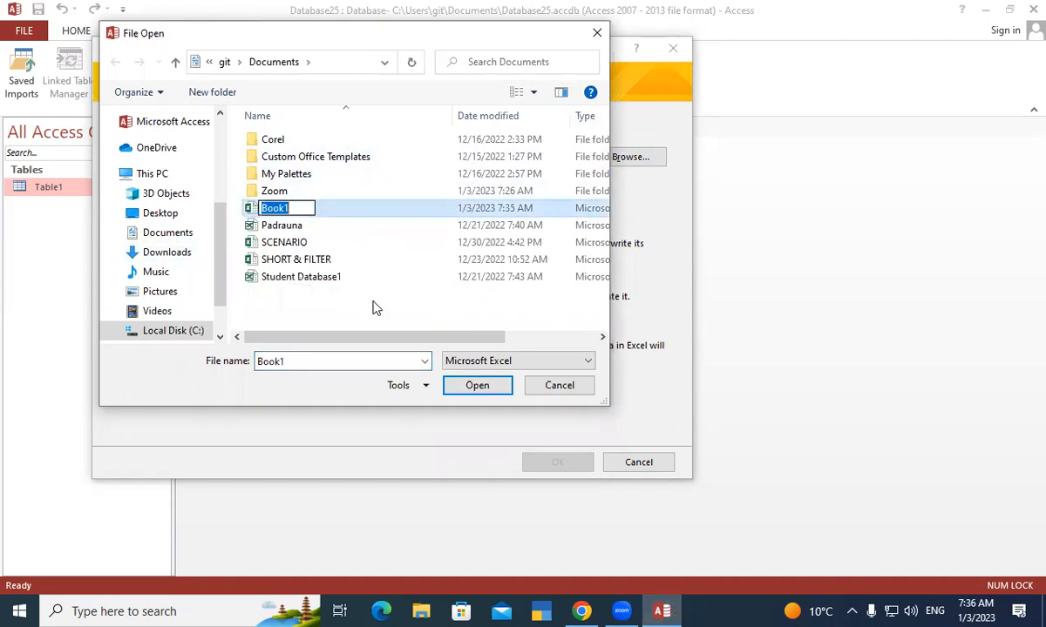
click(350, 212)
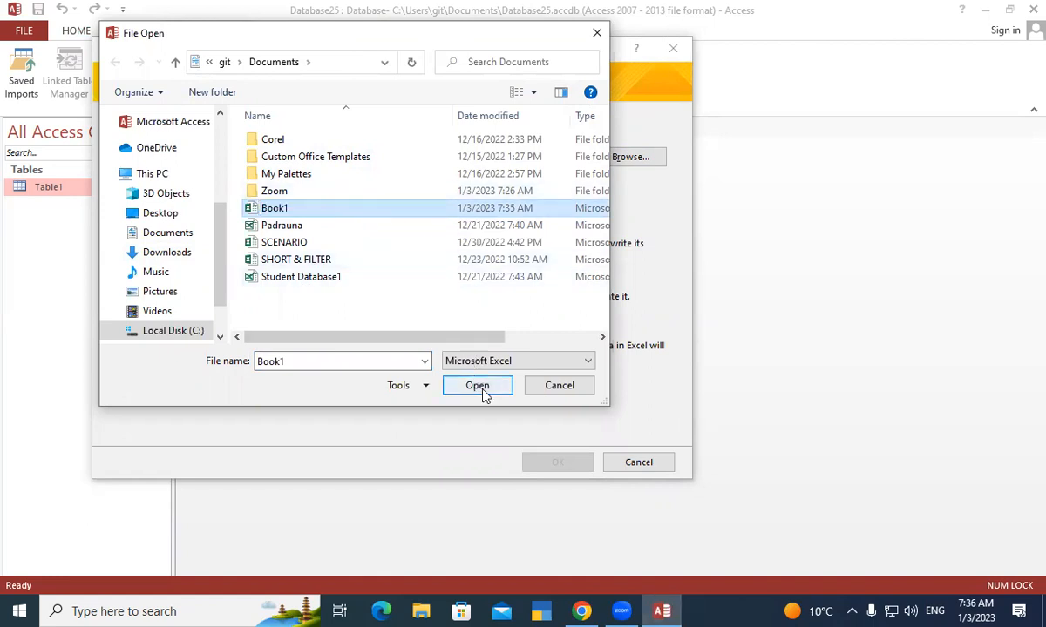
click(485, 392)
click(560, 462)
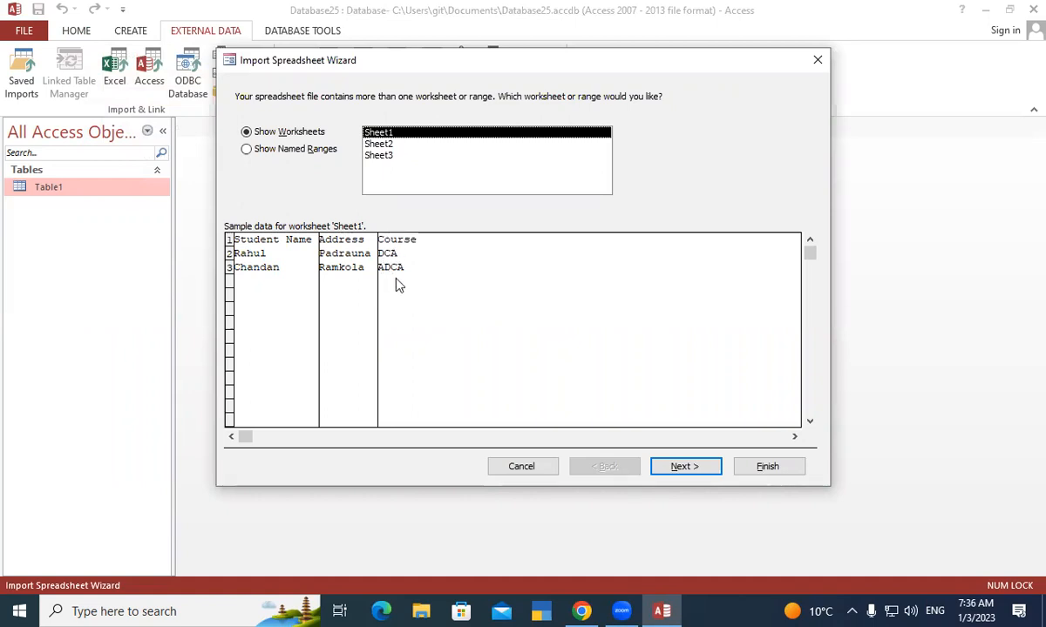
- Choose Sheet1 as the worksheet to import and treat its first row as column headings
click(689, 467)
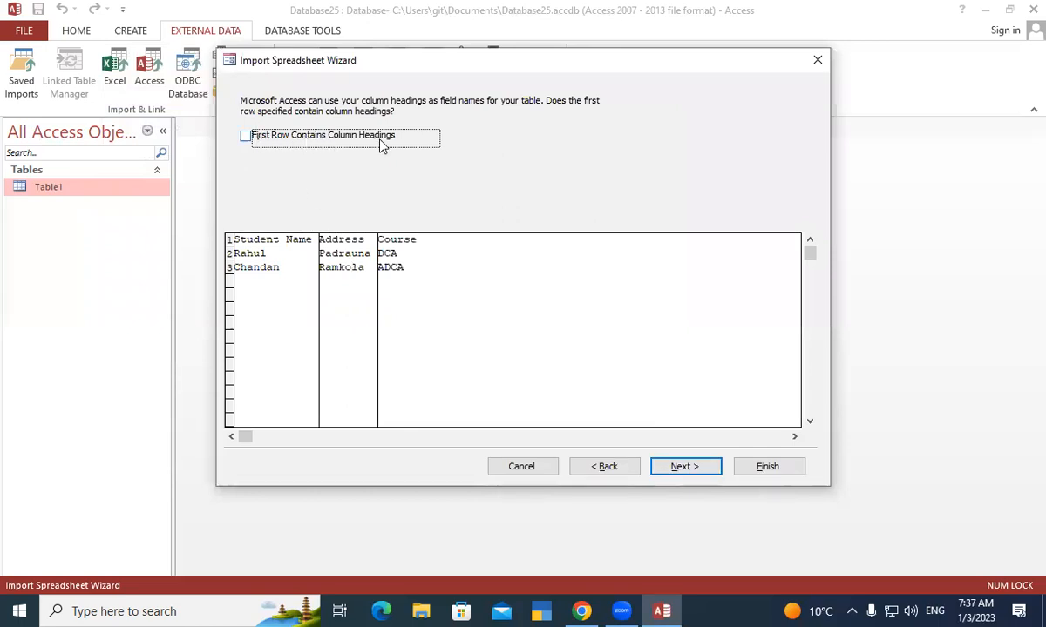
click(243, 137)
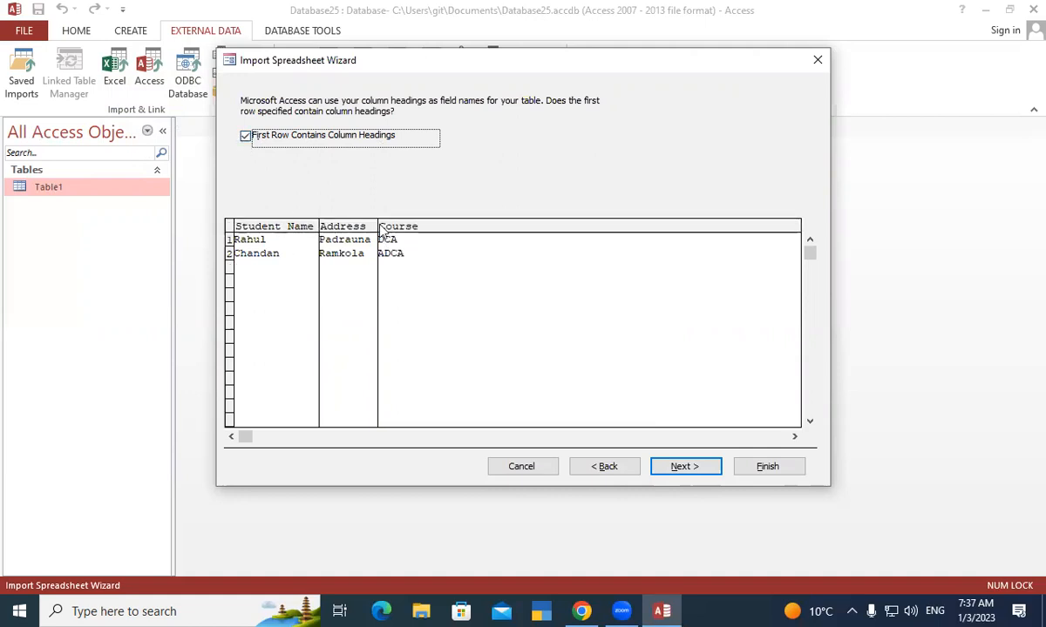
click(695, 475)
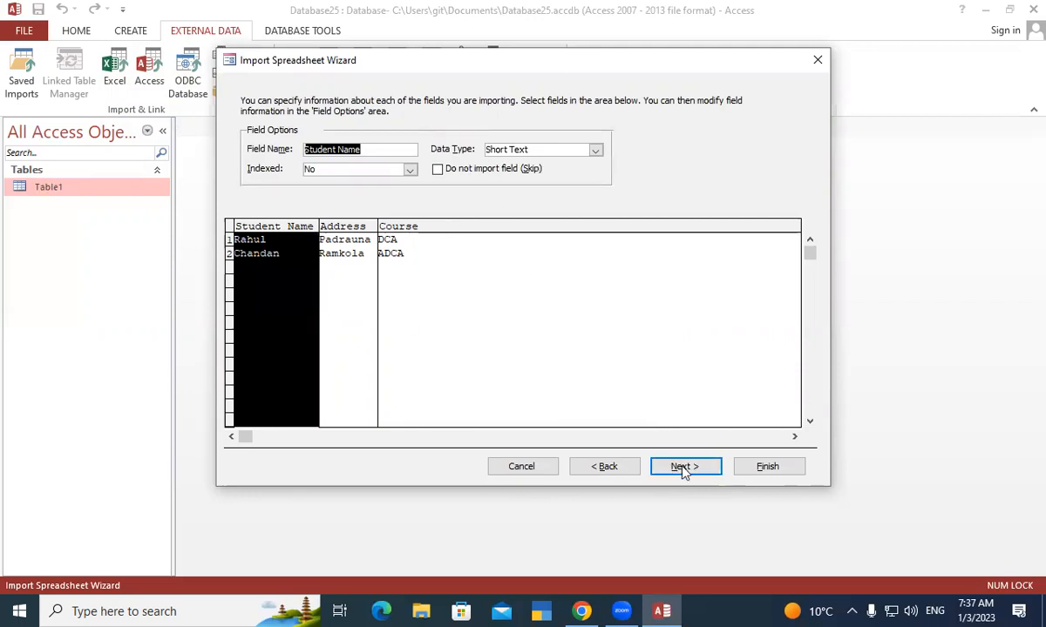
- Keep Short Text for the Student Name field, let Access add the primary key, and finish importing to table Sheet1
click(595, 151)
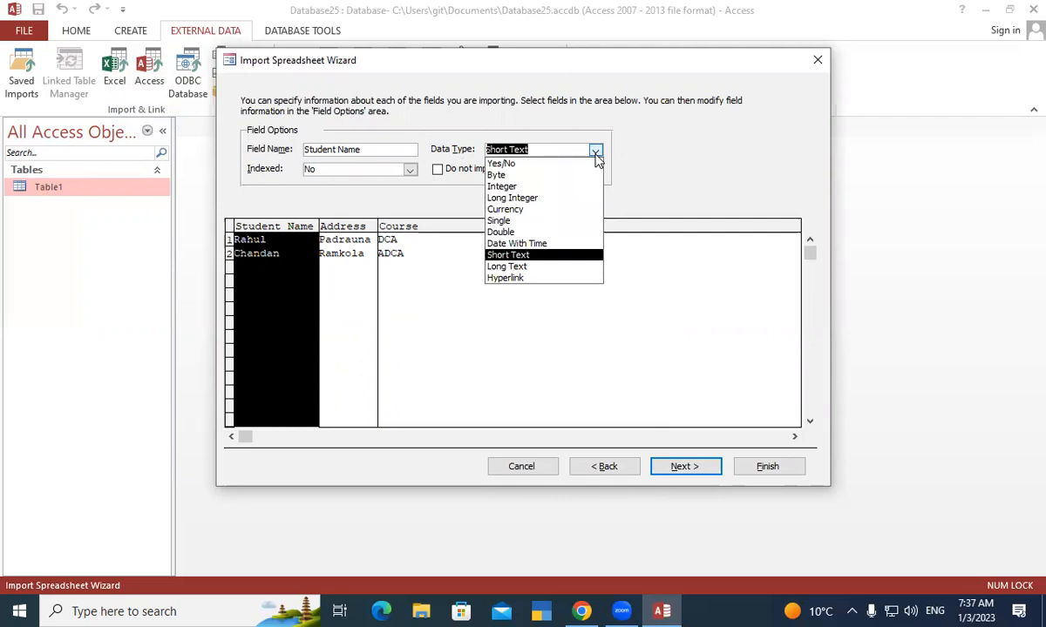
click(595, 154)
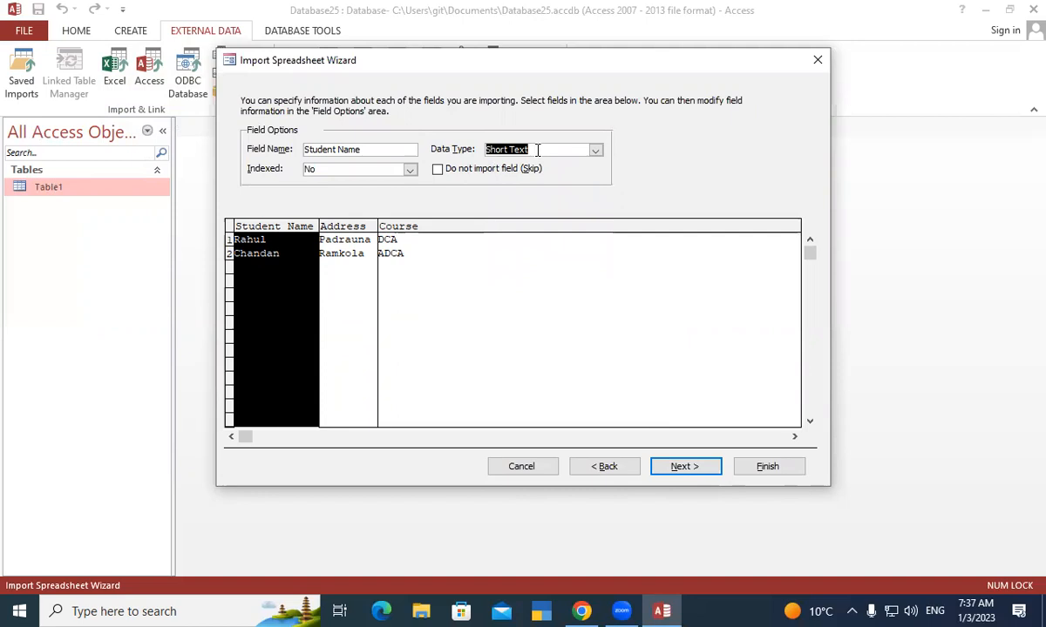
click(683, 470)
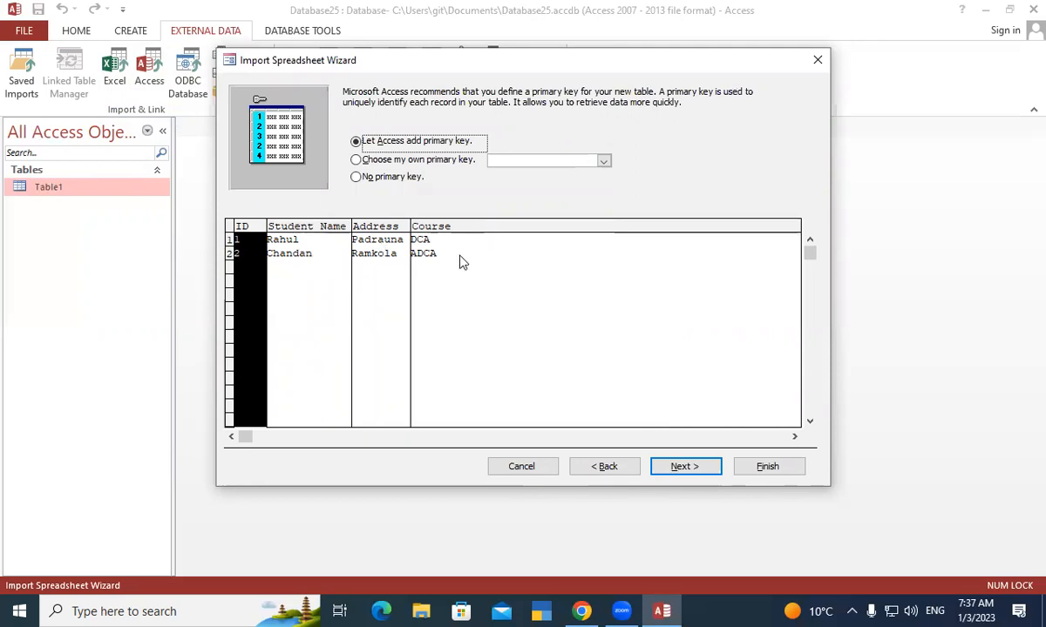
click(694, 470)
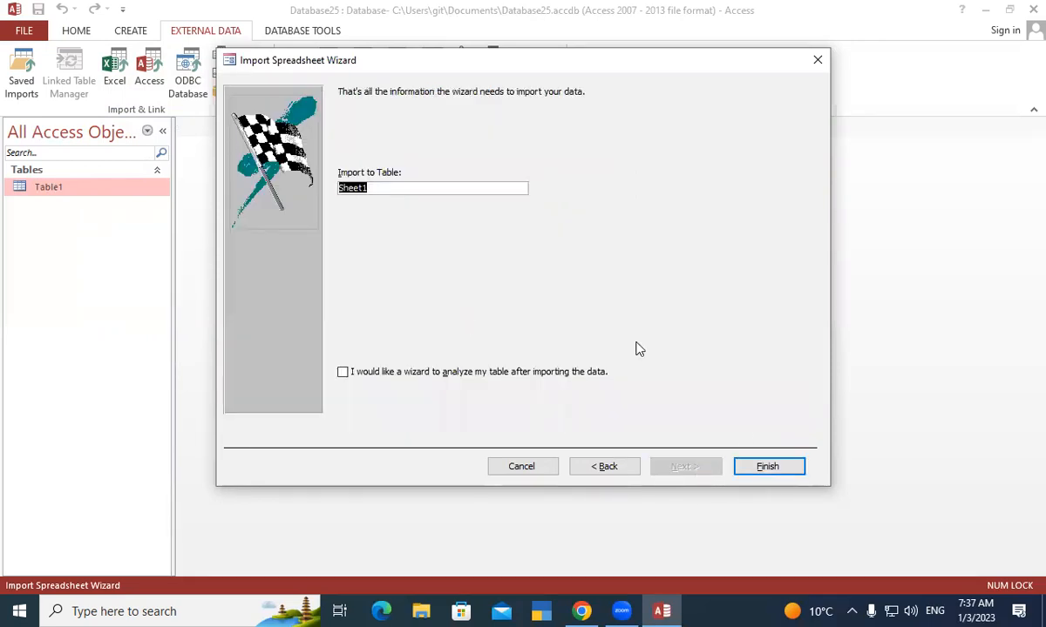
click(767, 467)
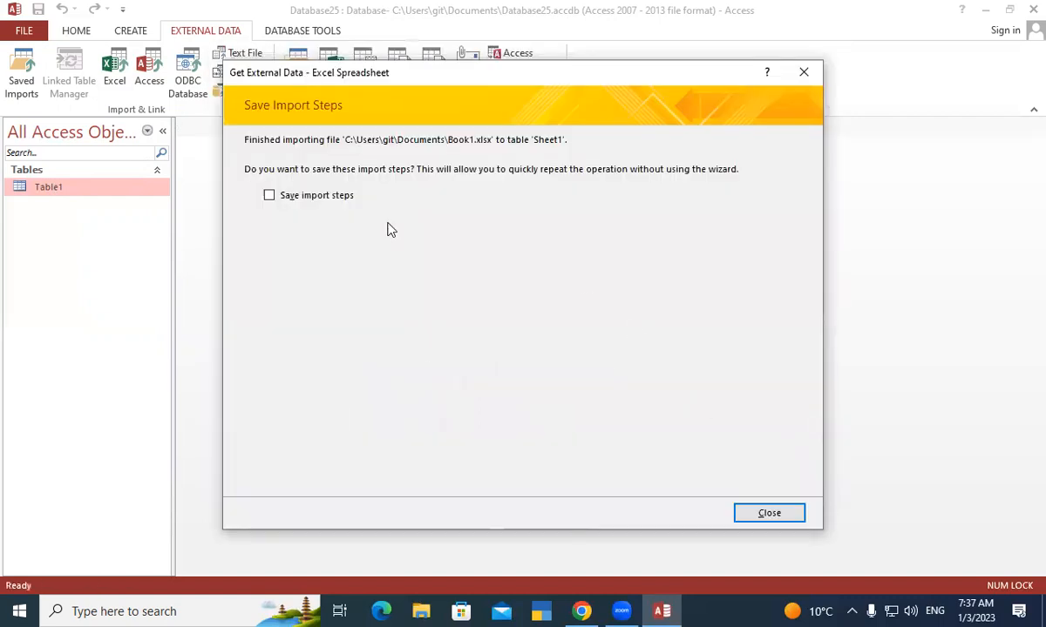
- Save the import steps as Import-Book1 and open the imported Sheet1 table
click(269, 196)
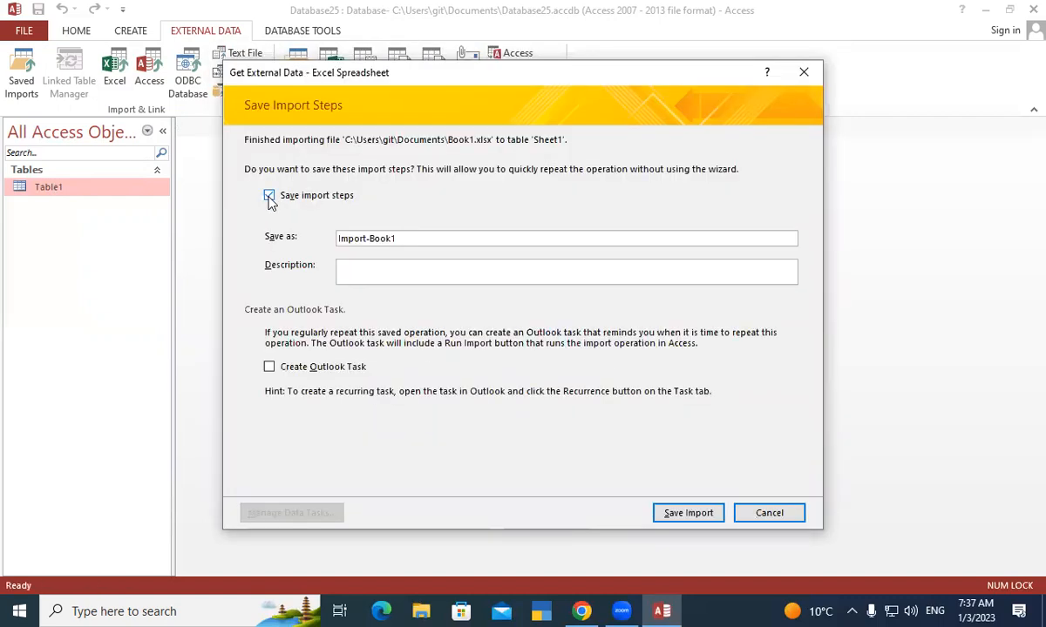
click(697, 514)
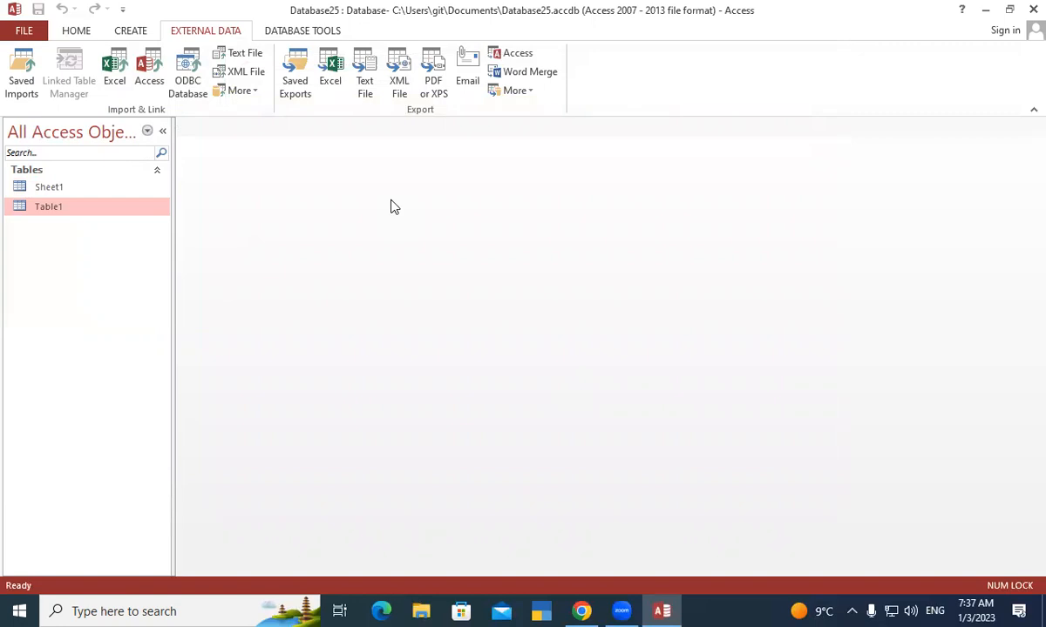
double_click(66, 191)
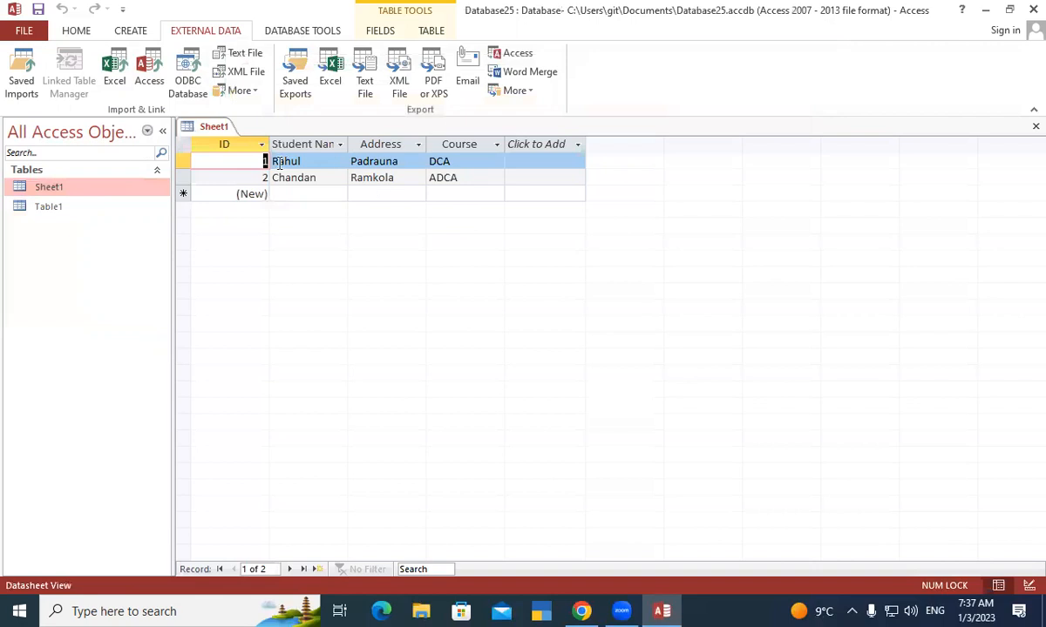